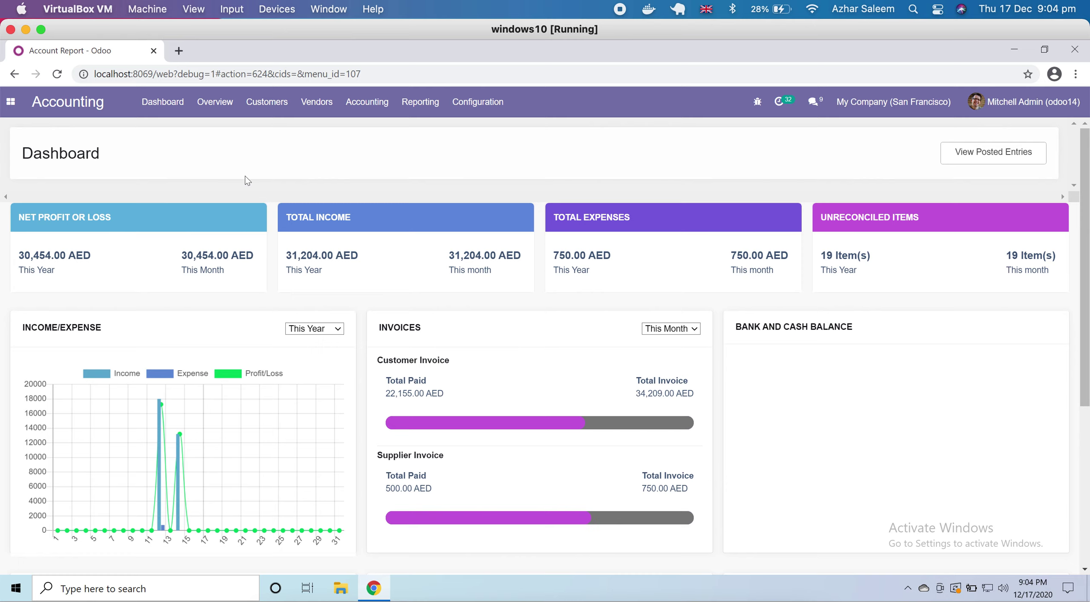
Open the Accounting Overview dashboard and scan its journal cards, with Bank at 26,395.00 AED and Cash at 10,055.00 AED.
scroll(531, 250, down, 6)
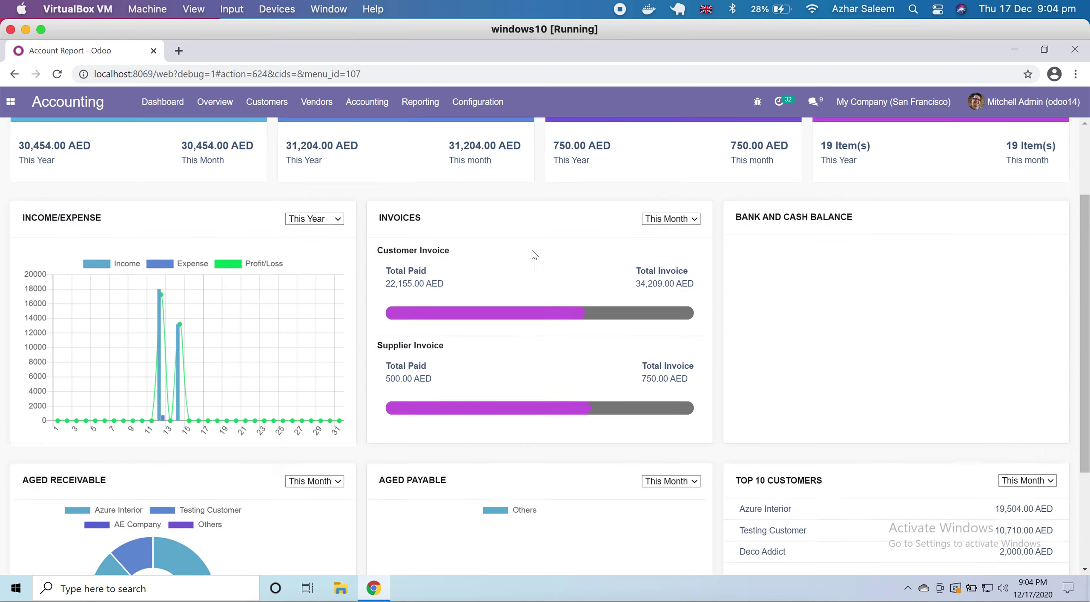
scroll(531, 250, up, 3)
scroll(532, 250, up, 3)
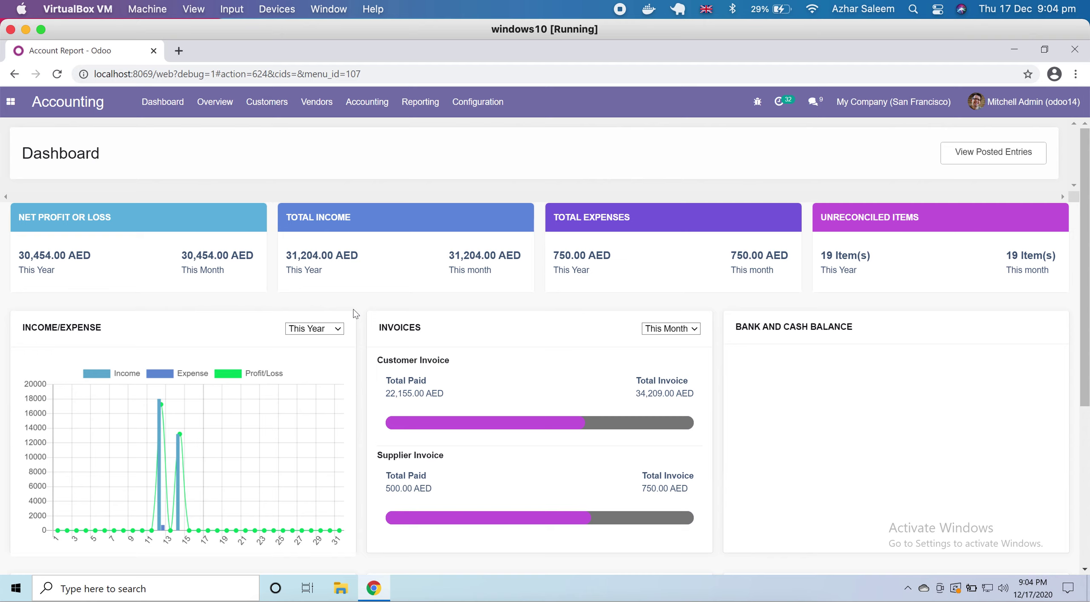
click(218, 112)
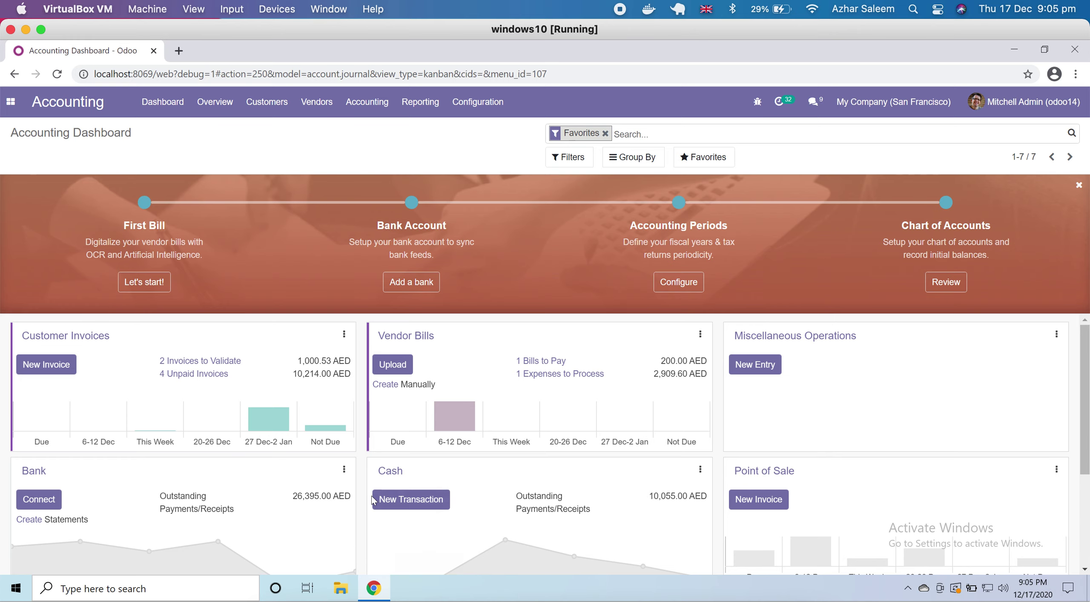
scroll(360, 497, down, 3)
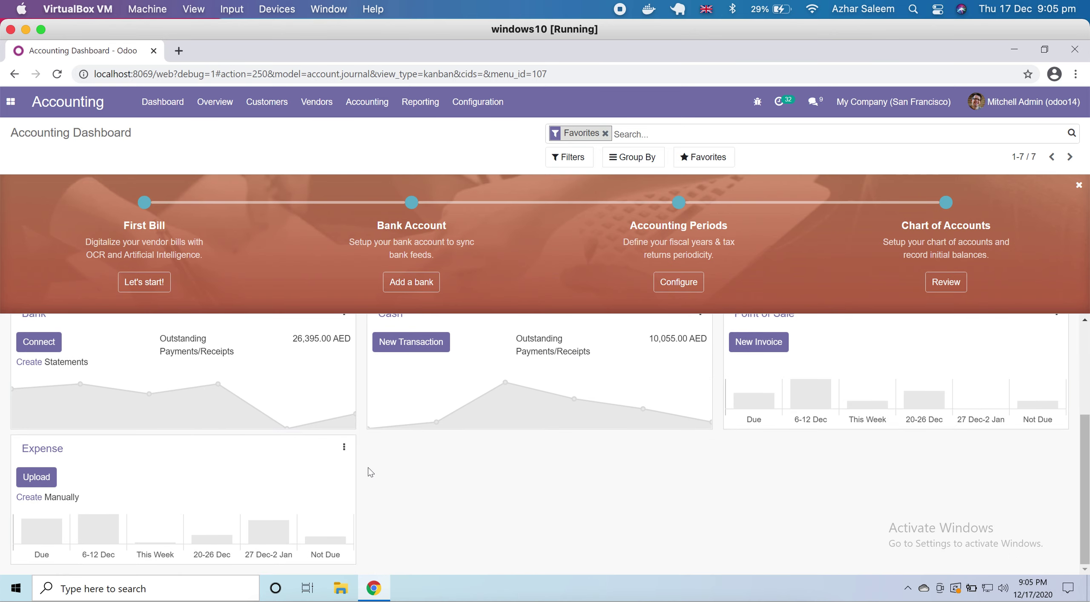
scroll(368, 468, up, 3)
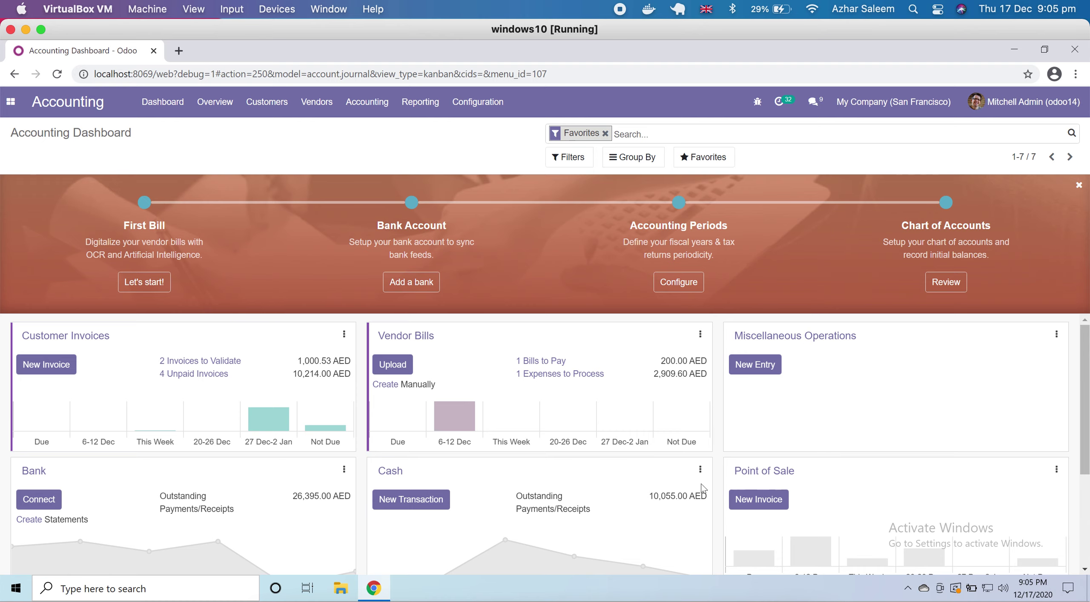
scroll(466, 499, down, 3)
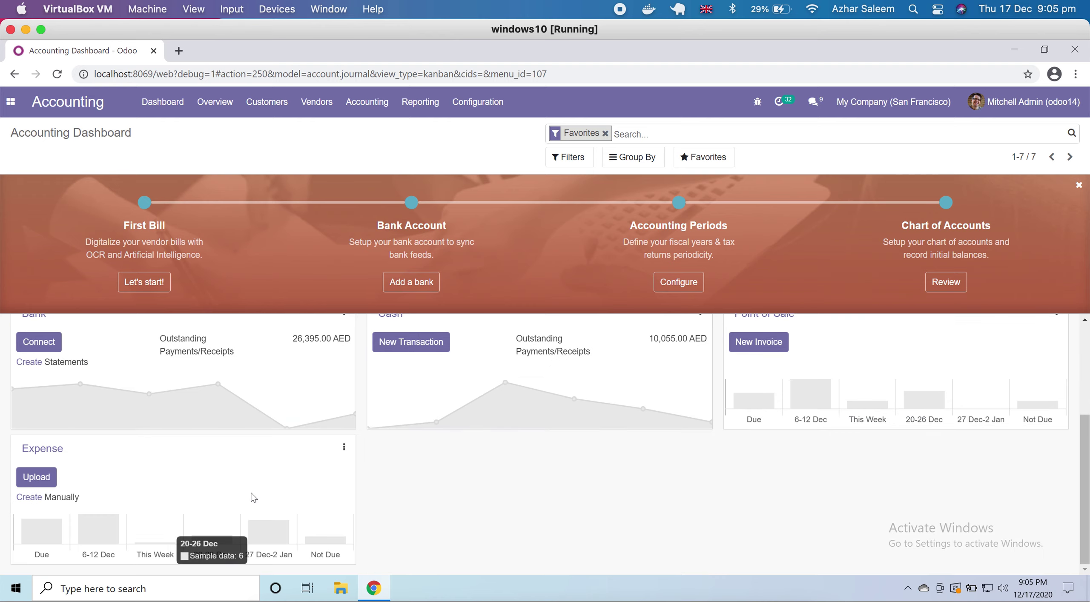
scroll(384, 492, up, 3)
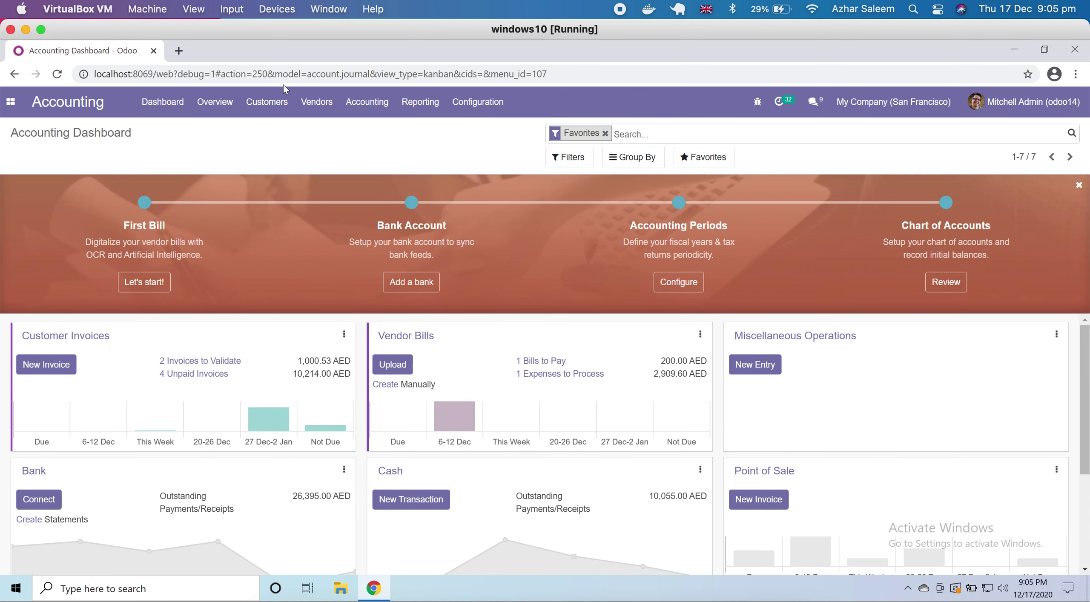
Visit the Customers > Invoices list, then switch to the Sales app's Quotations list.
click(273, 111)
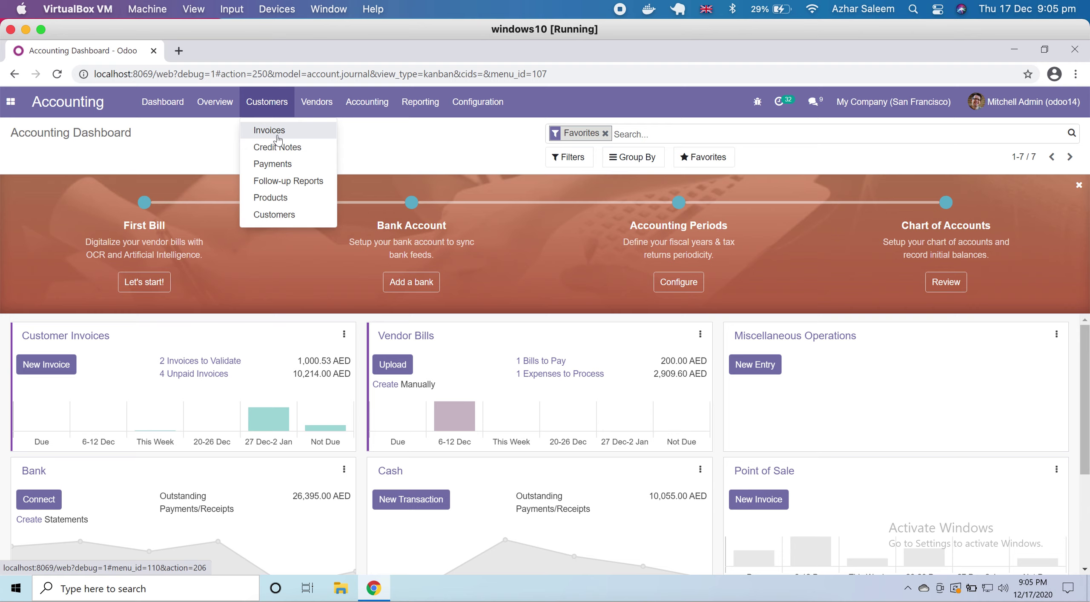
click(68, 102)
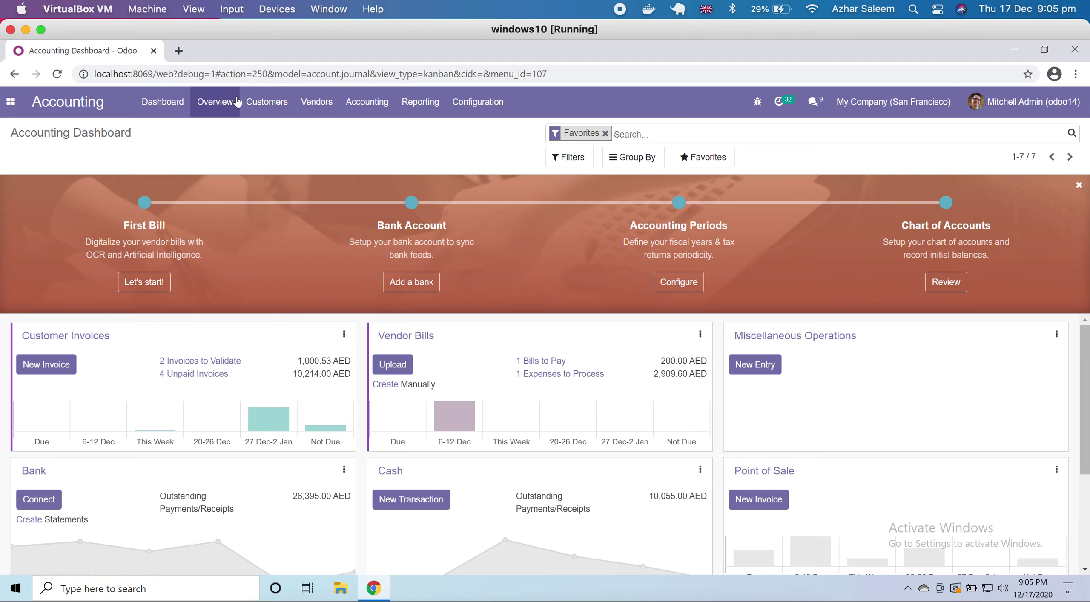
click(268, 102)
click(274, 105)
click(277, 114)
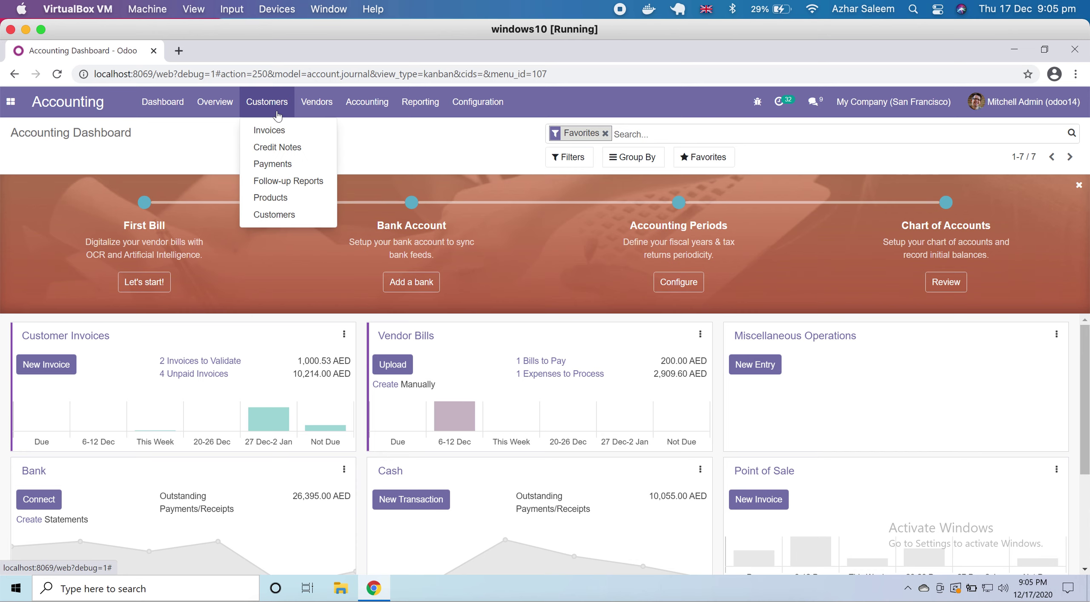
click(269, 130)
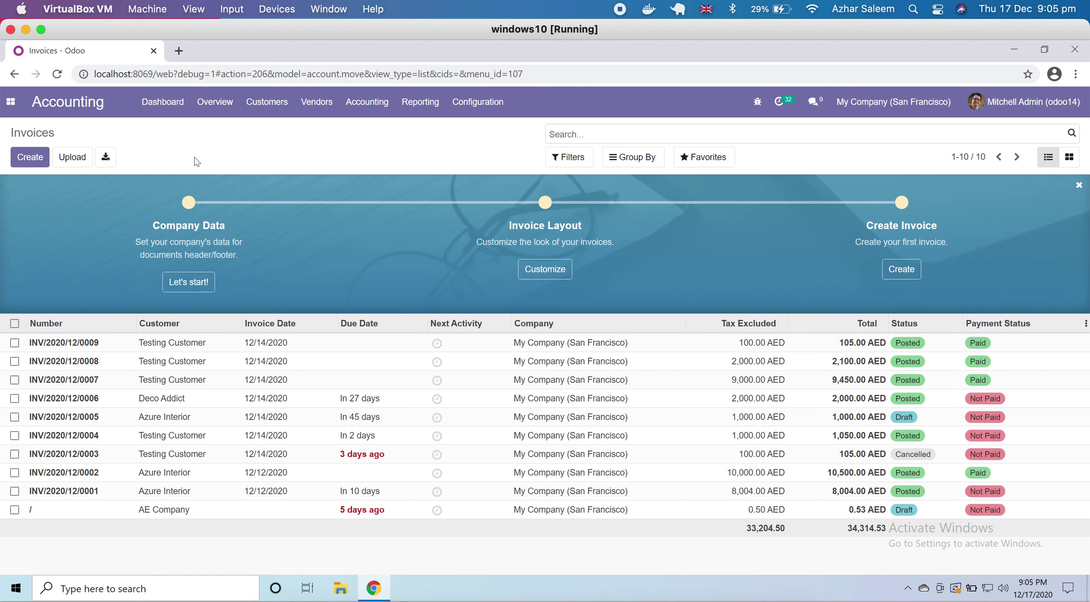
click(10, 102)
click(32, 206)
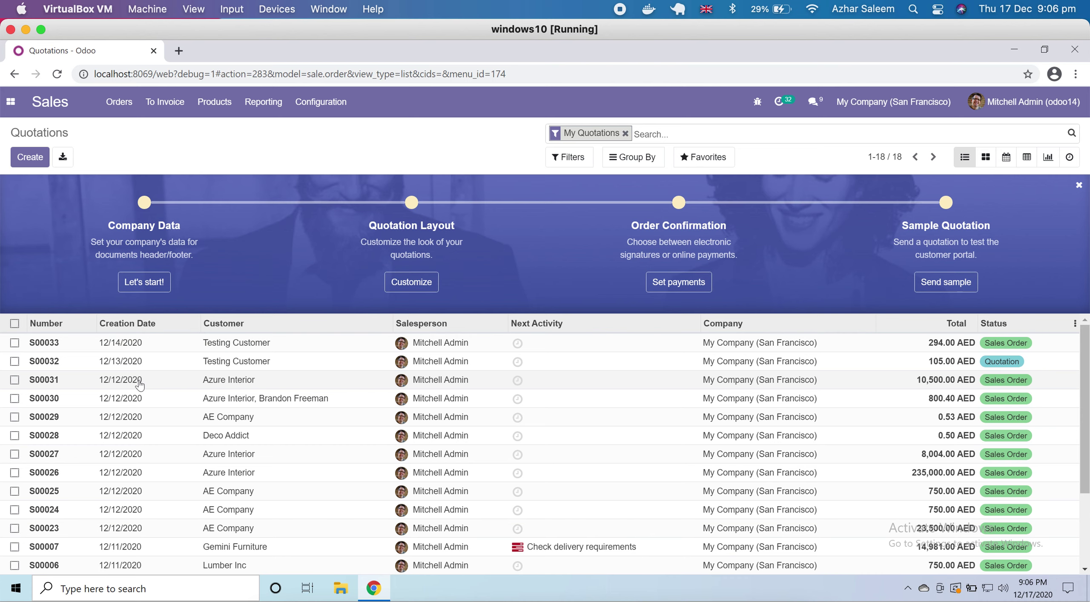
Look over sales order S00007, then return to the Accounting app dashboard.
click(133, 551)
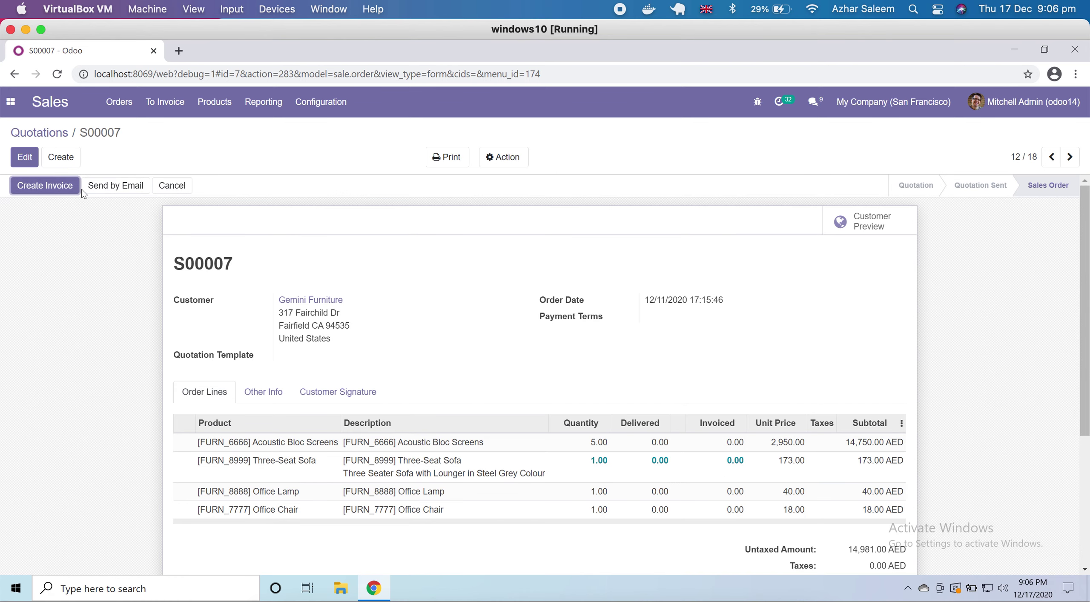
click(13, 99)
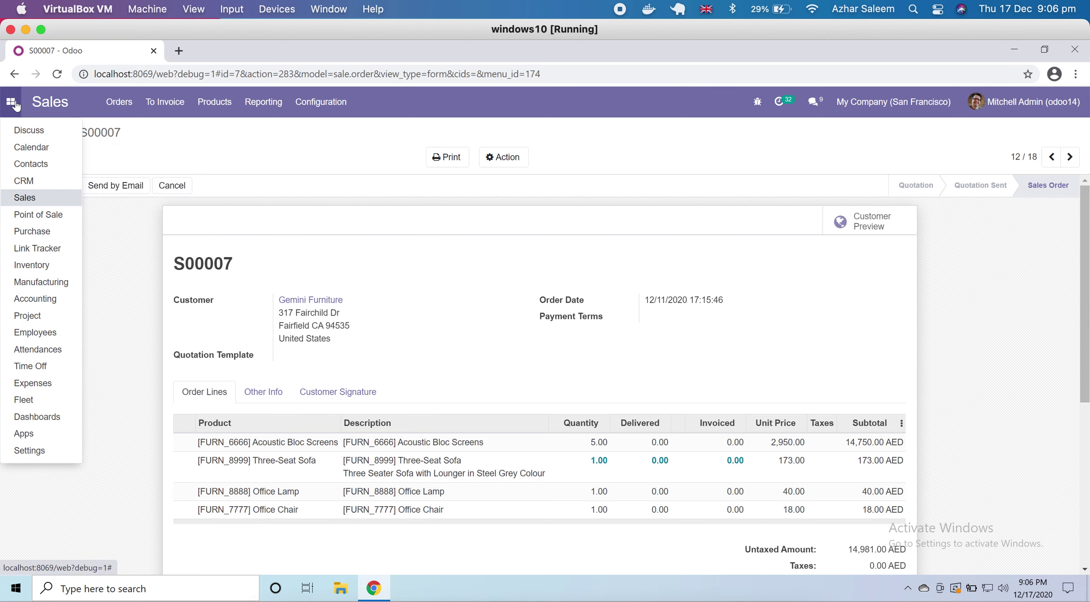
click(120, 255)
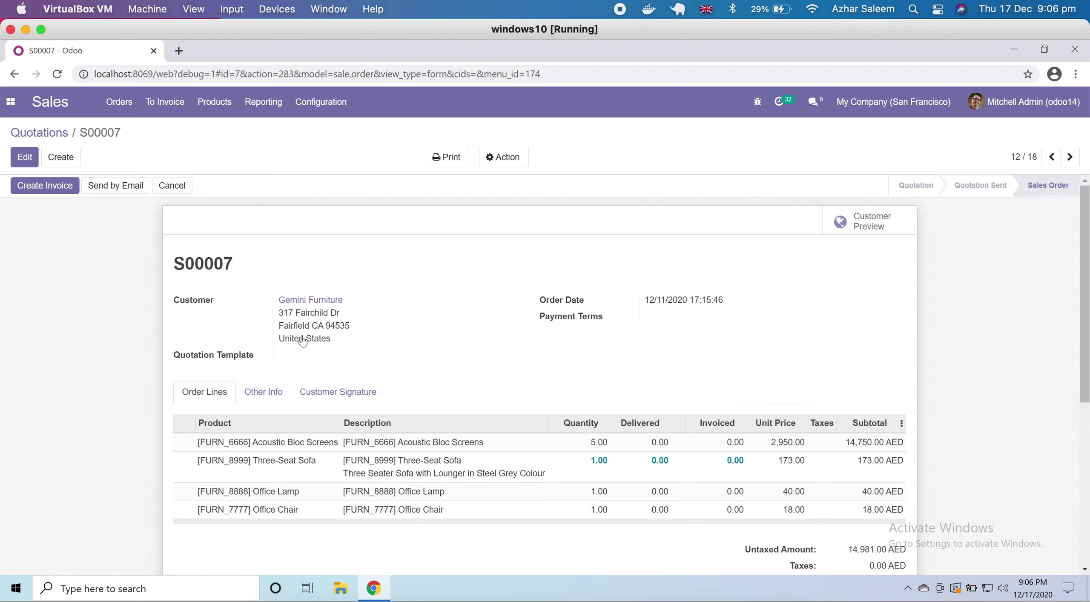
click(11, 101)
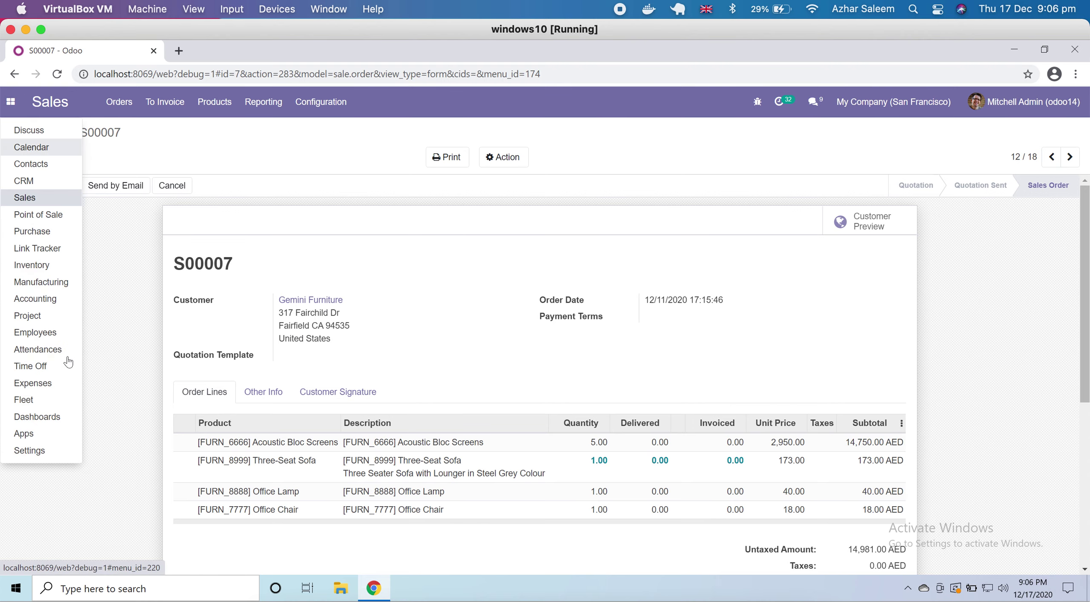
click(51, 306)
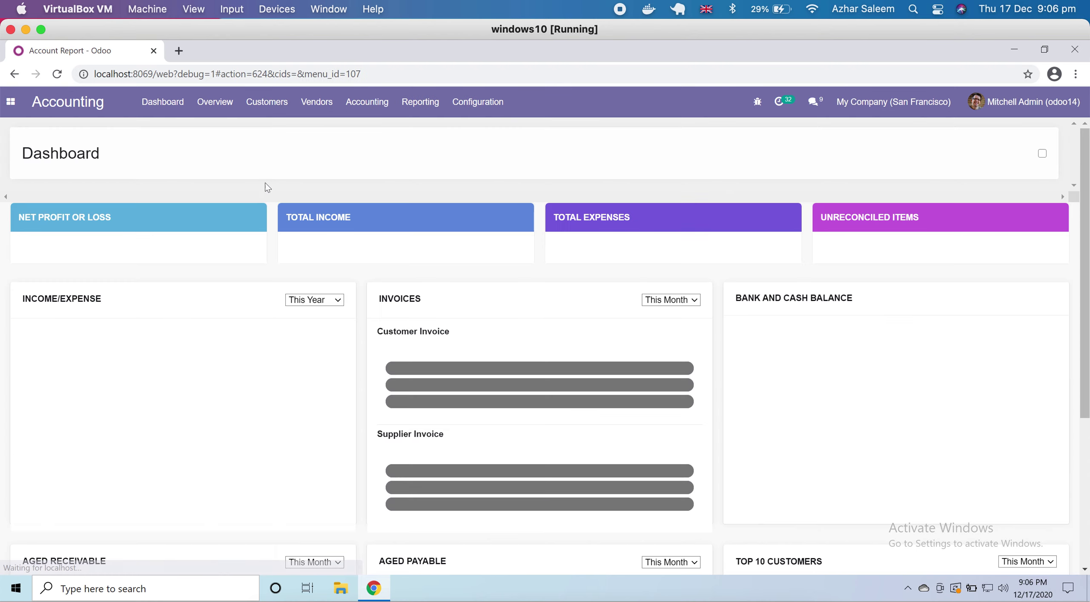
From the Customers > Invoices list of 10 records, create a new draft customer invoice.
click(265, 105)
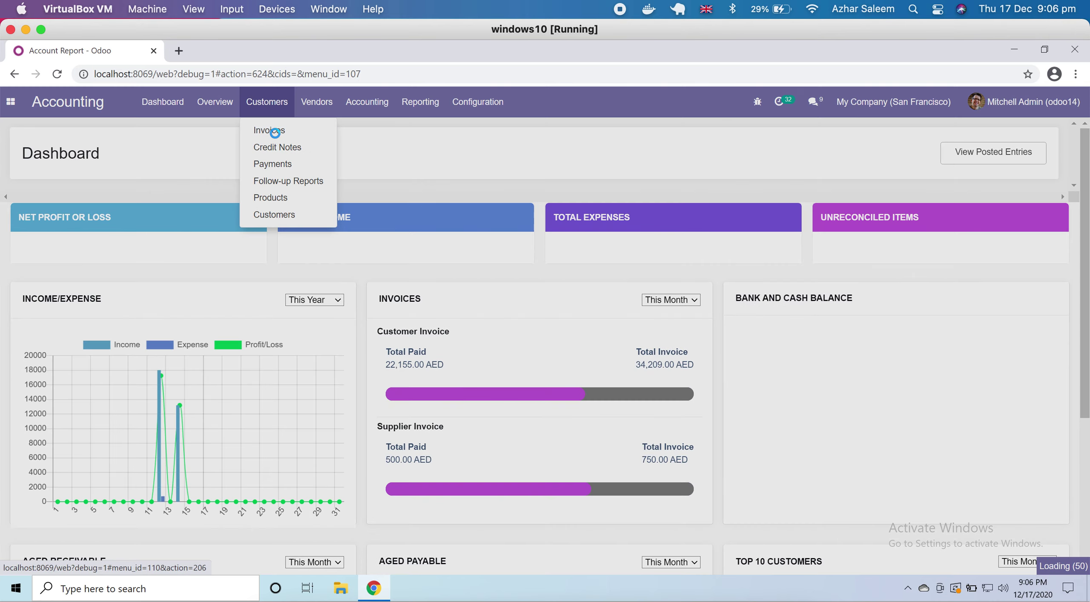
click(275, 131)
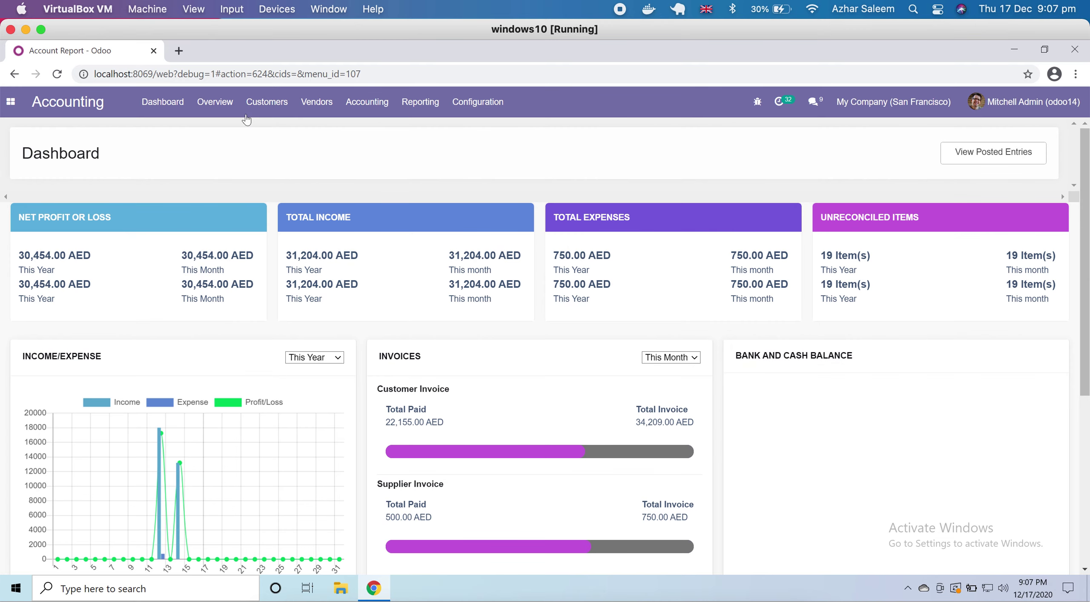
click(262, 102)
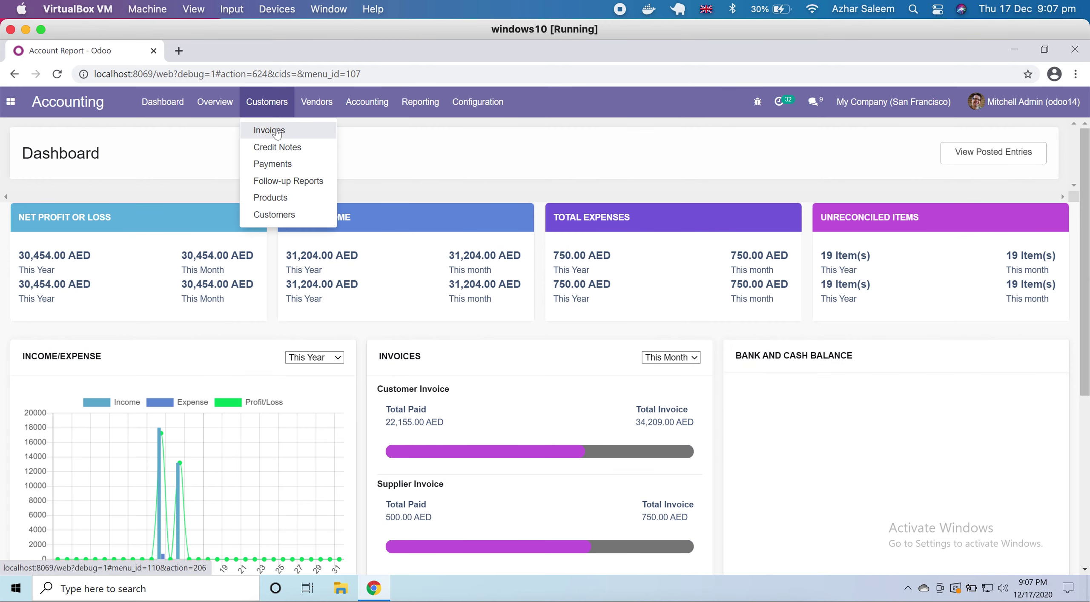
click(276, 127)
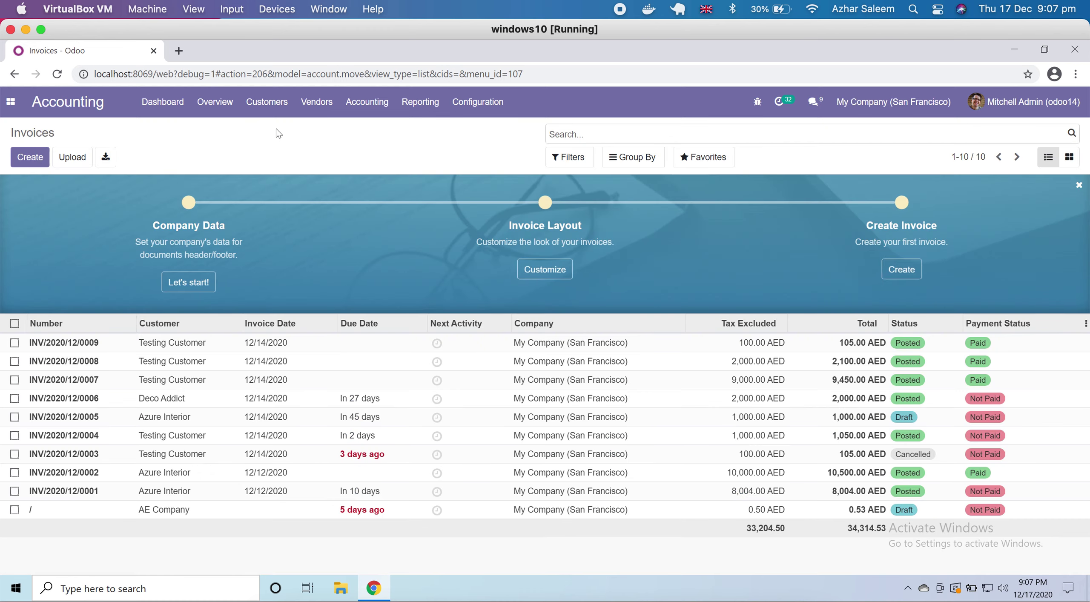
click(20, 155)
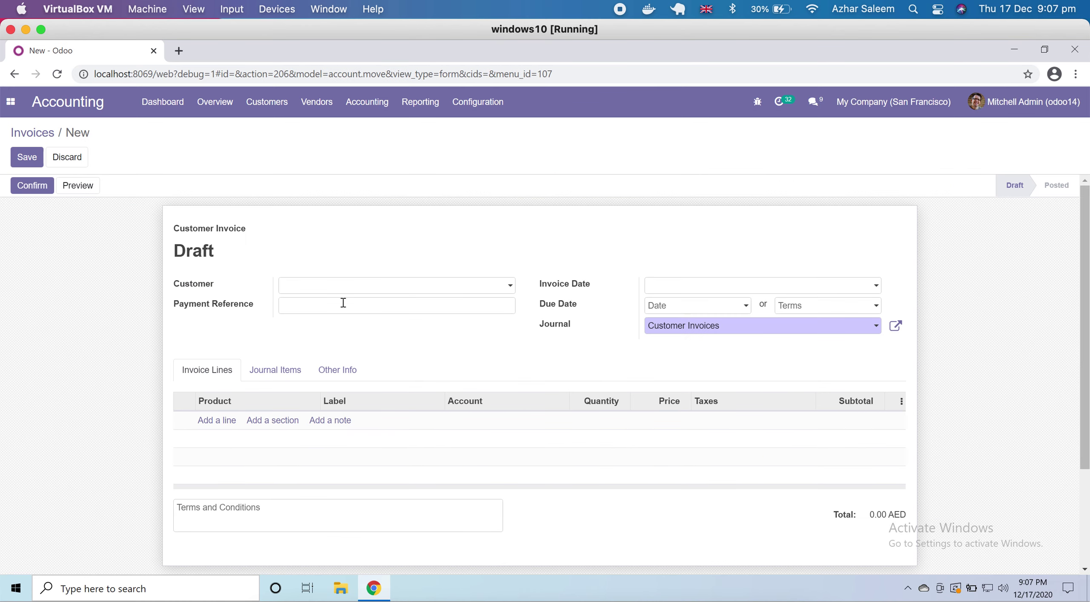
Set the invoice customer to Testing Customer.
click(360, 283)
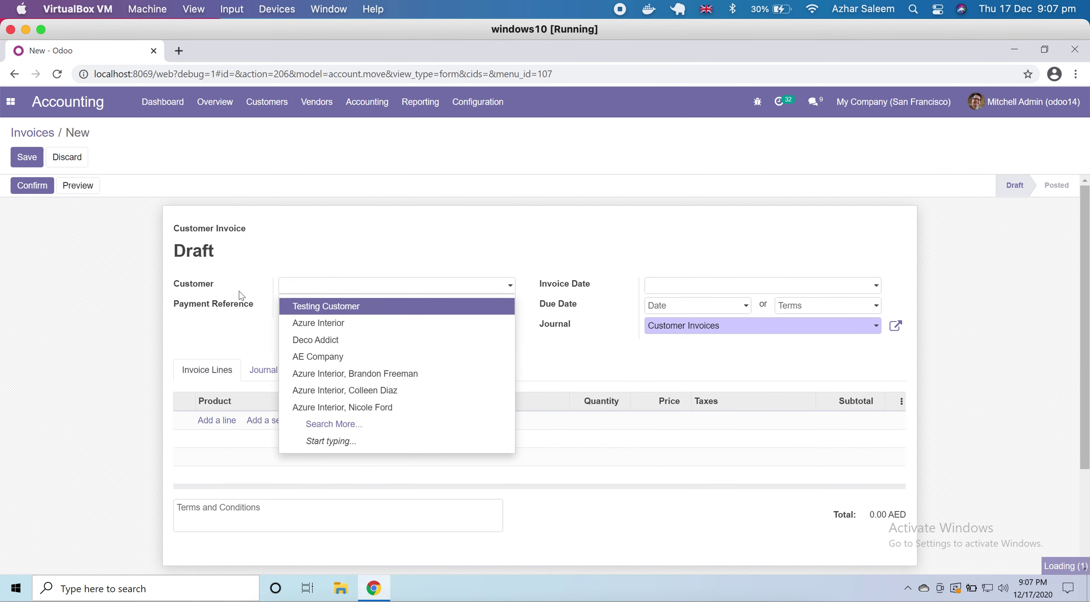
click(126, 419)
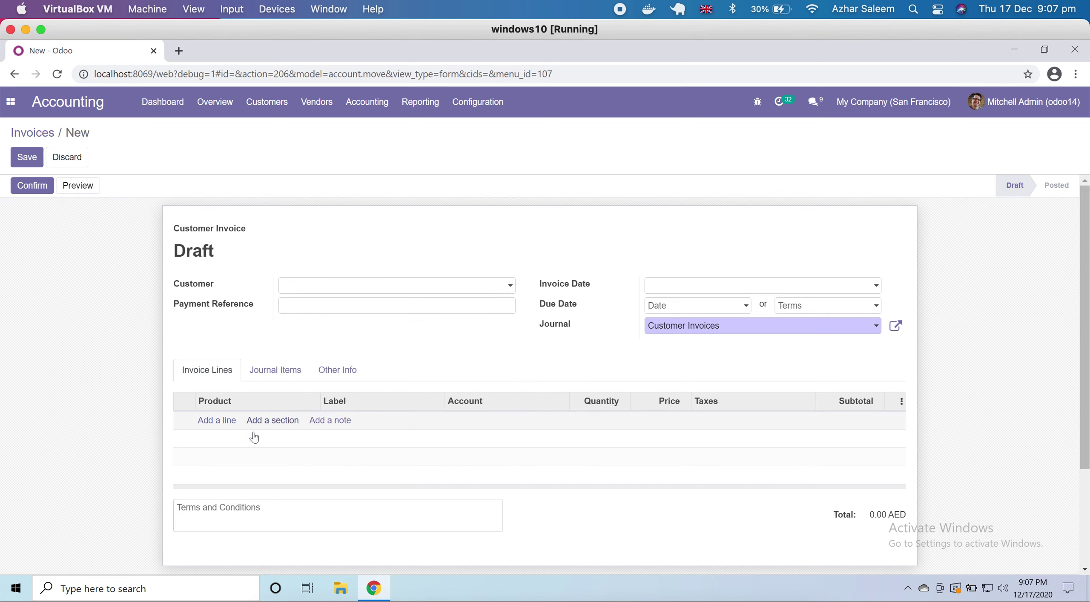
mouse_move(254, 438)
click(355, 295)
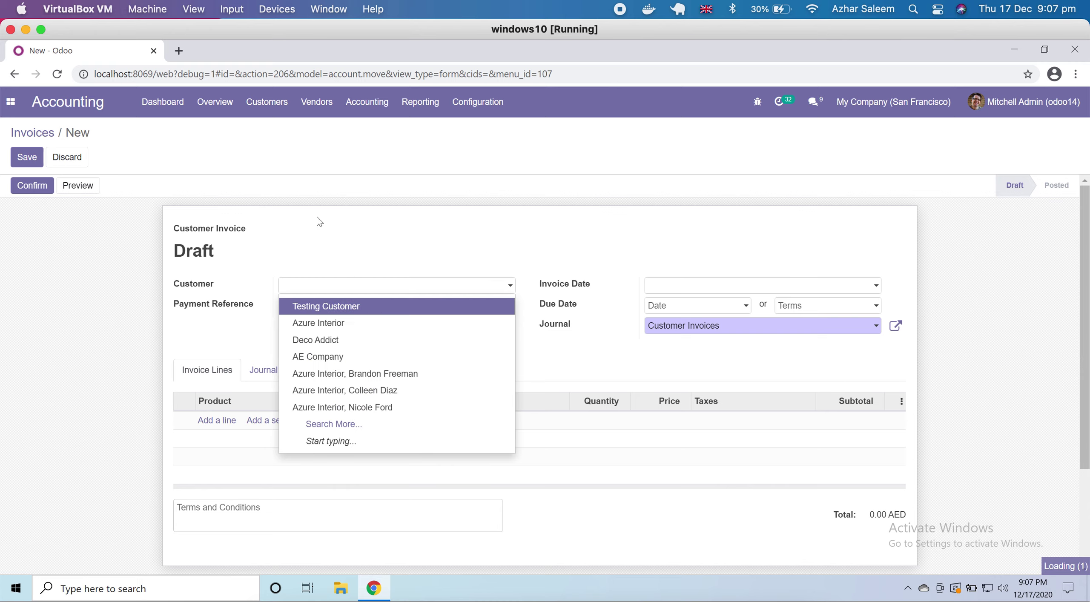
click(379, 312)
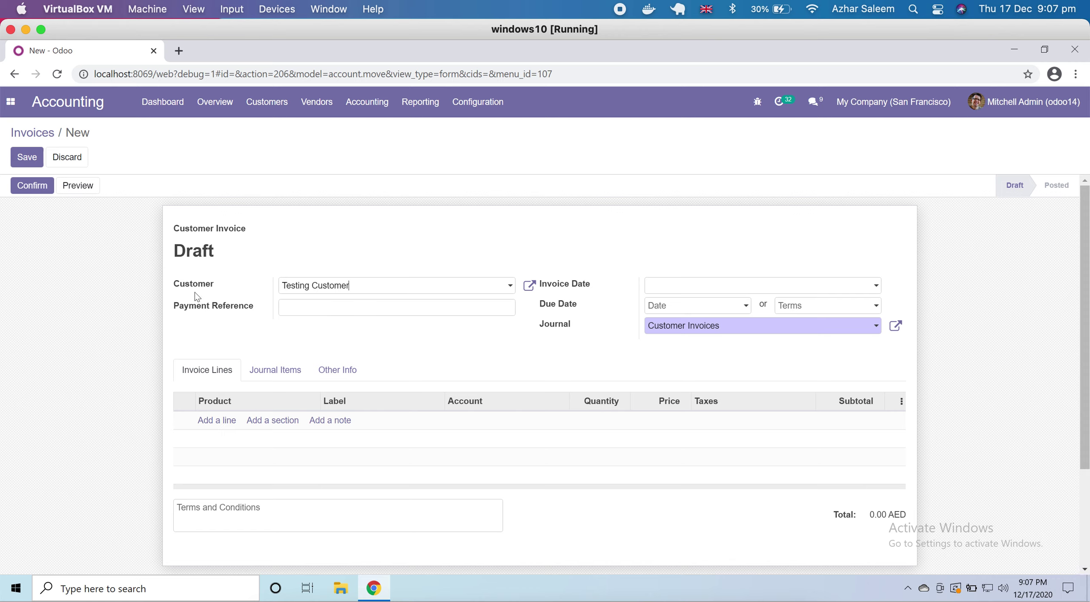
Set the invoice date to 12/17/2020, with the due date following.
click(678, 286)
click(709, 311)
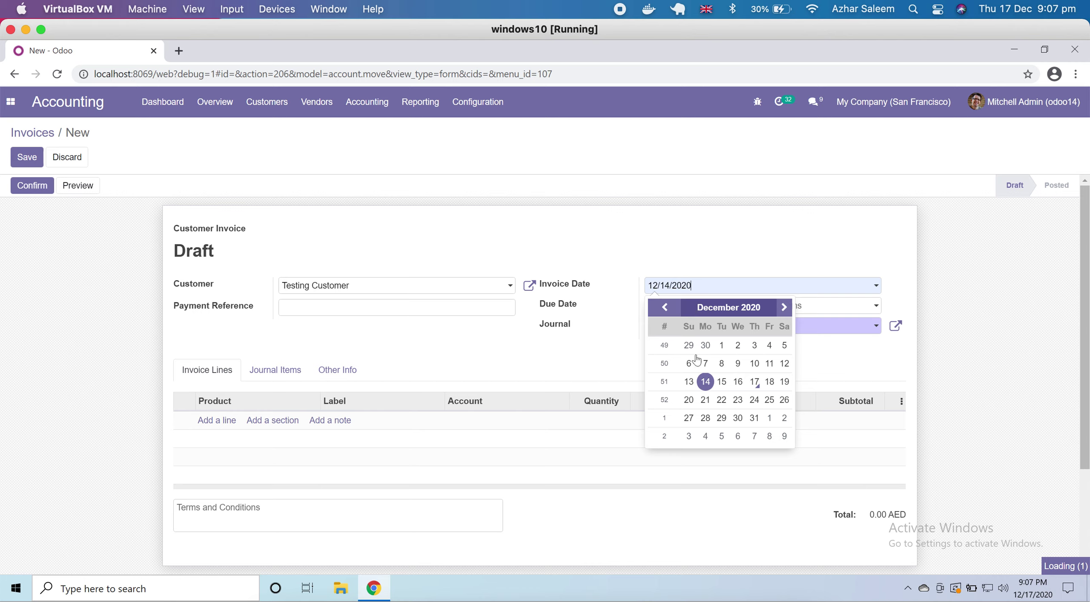
click(755, 382)
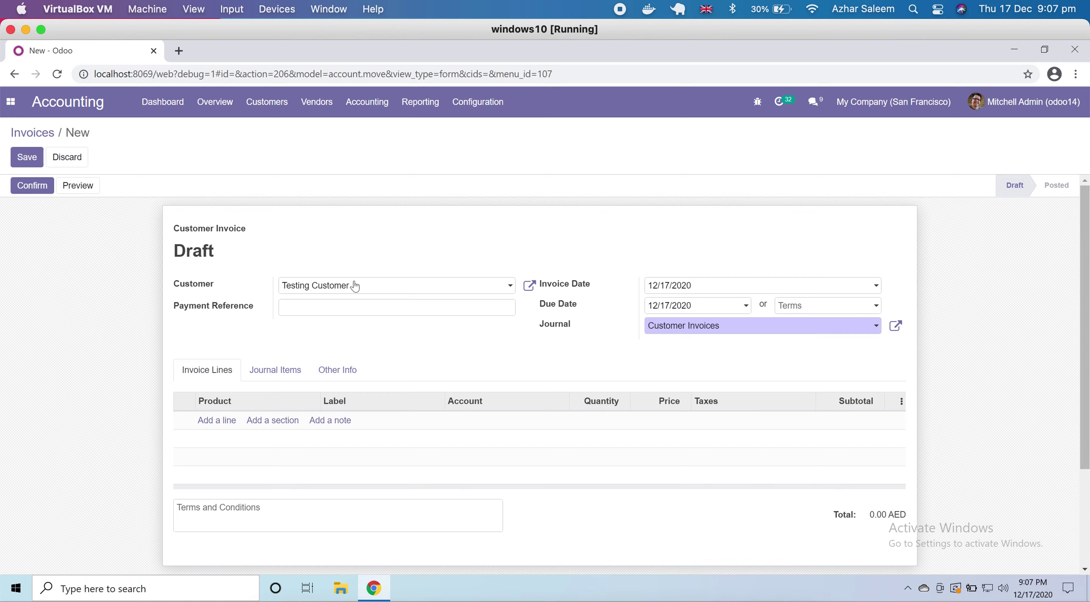
click(529, 286)
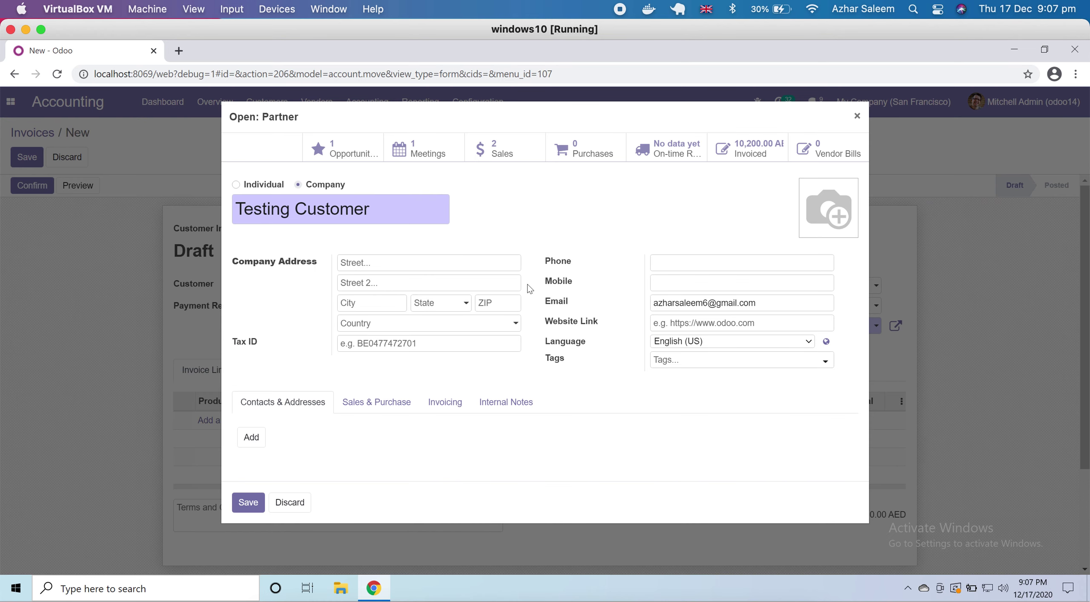
click(456, 407)
scroll(450, 425, down, 2)
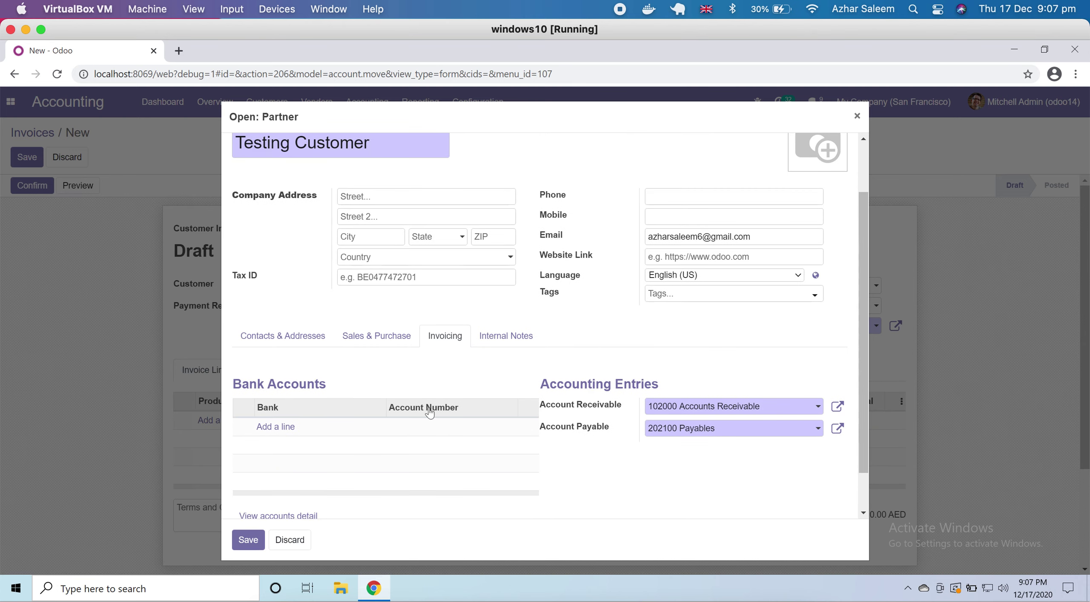
click(384, 349)
scroll(462, 386, down, 2)
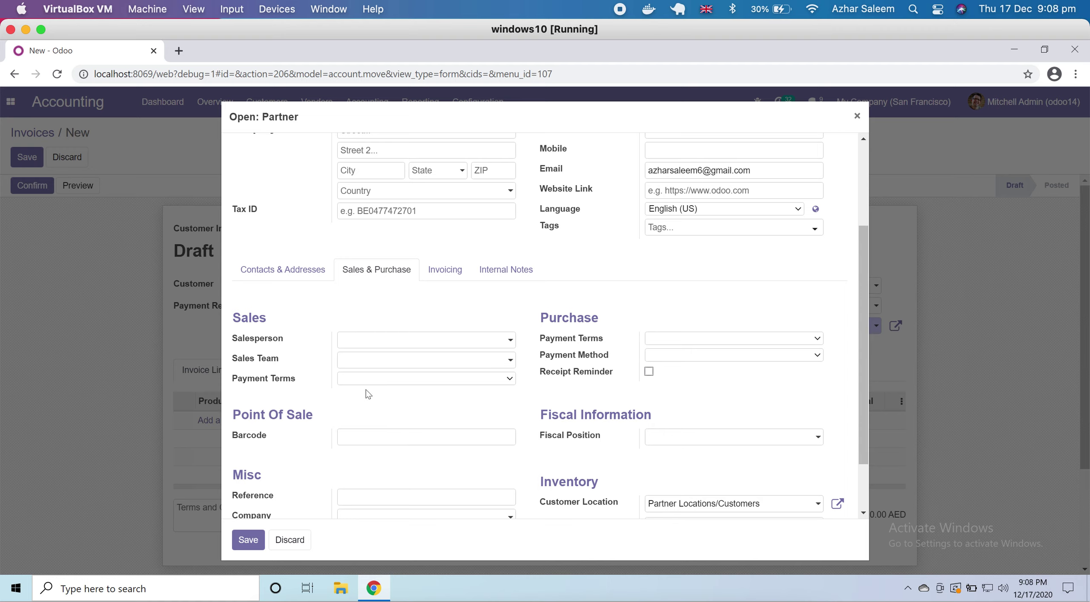
click(383, 381)
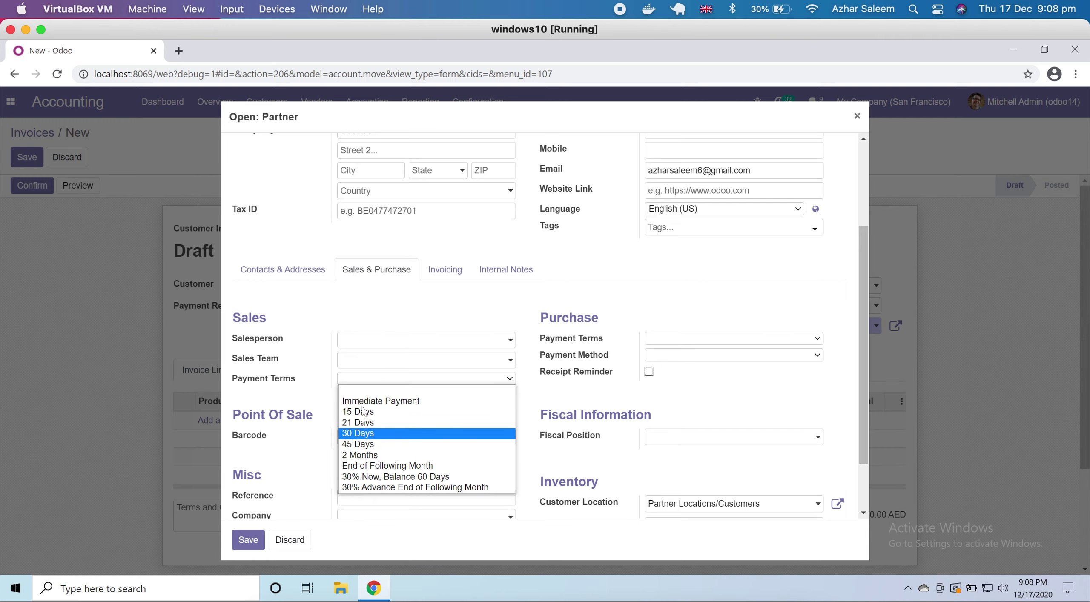
click(314, 363)
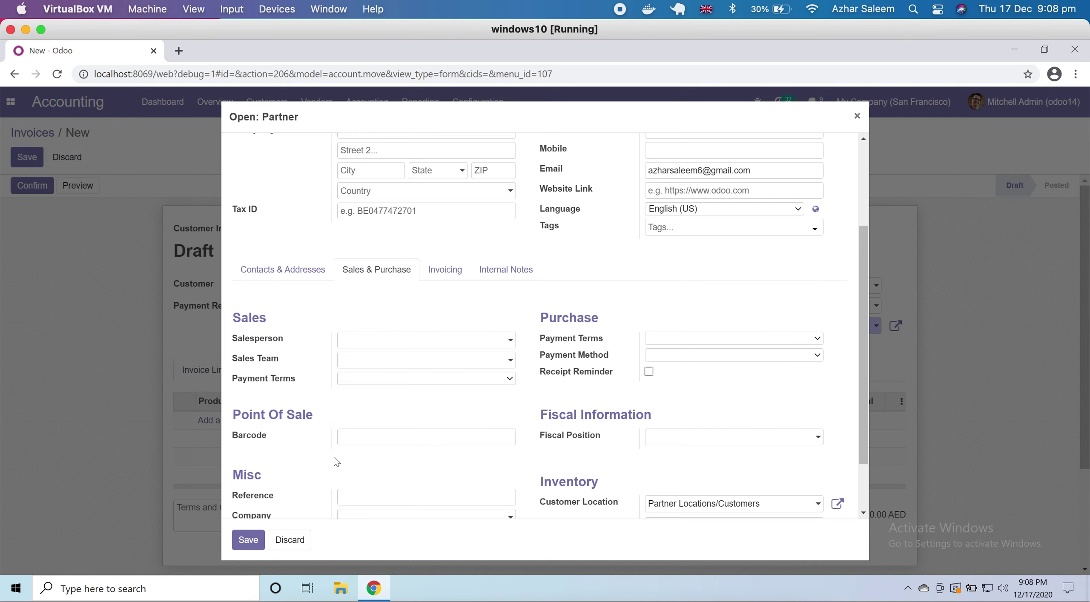
scroll(333, 459, down, 2)
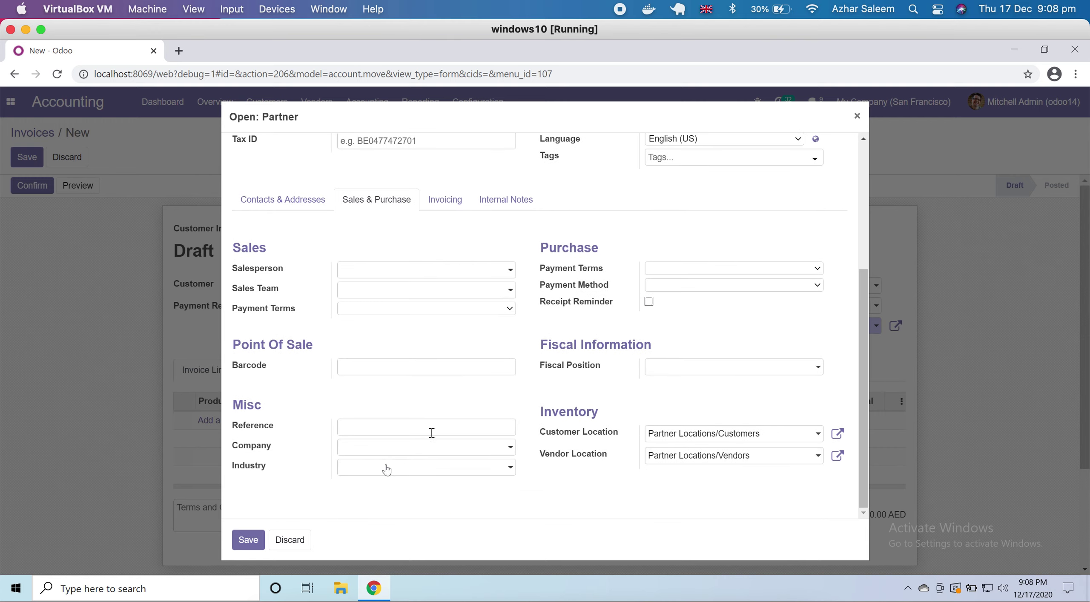
click(289, 540)
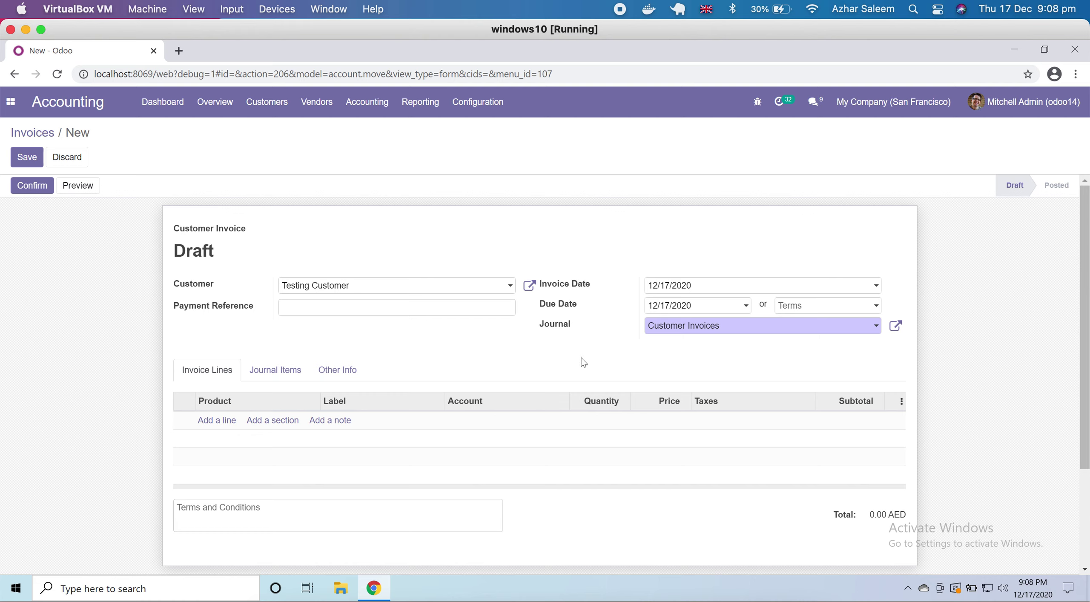
Add a 'testing invoice' line on 401100 Sales Account with VAT 5% (Dubai), price 15000.
click(218, 422)
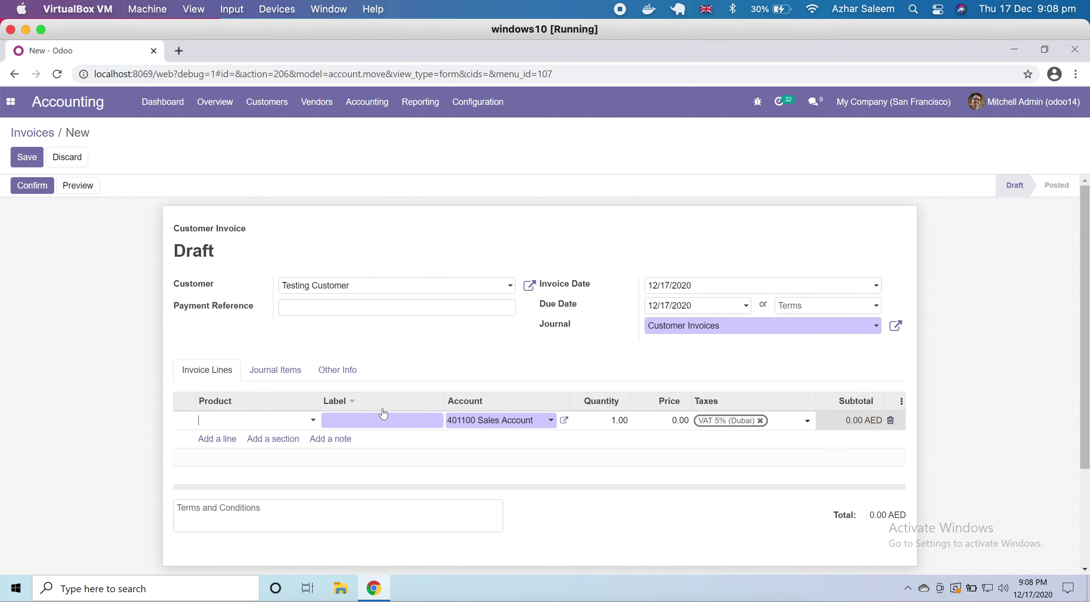
click(375, 423)
click(672, 422)
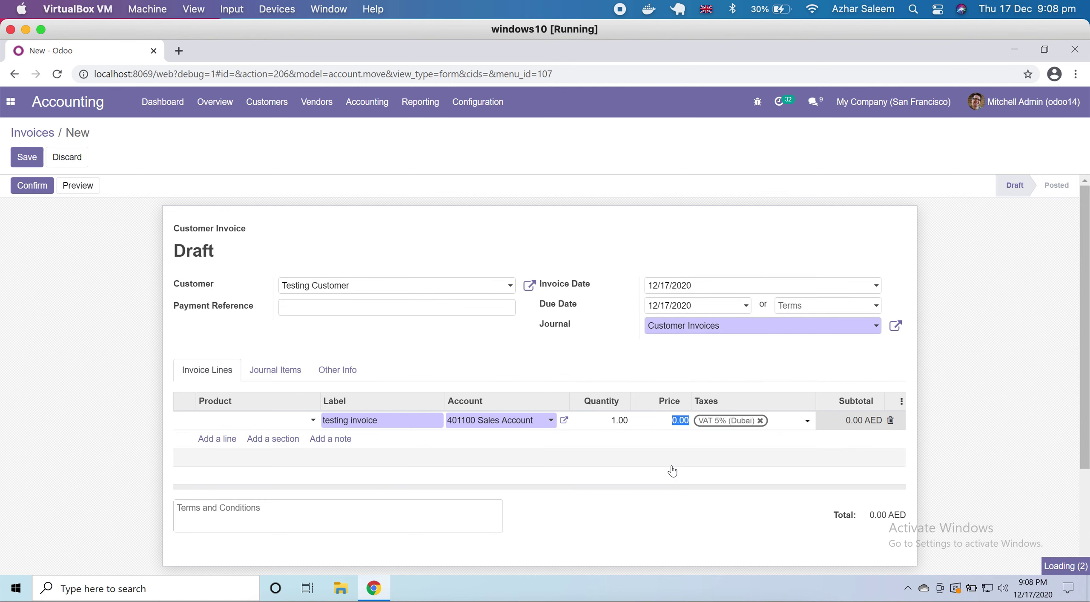
text(1500)
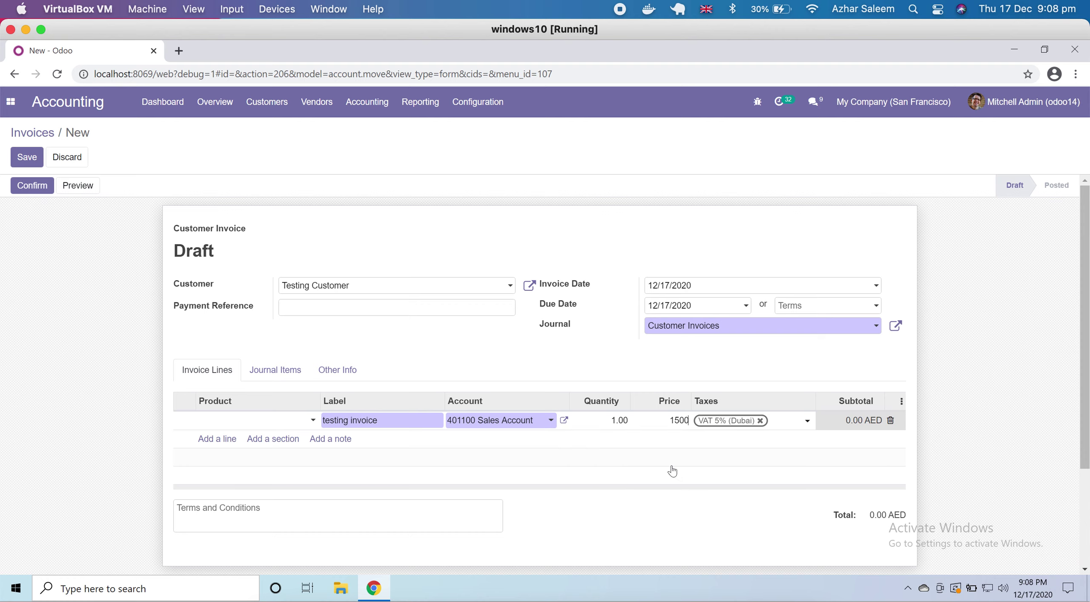
text(000.00)
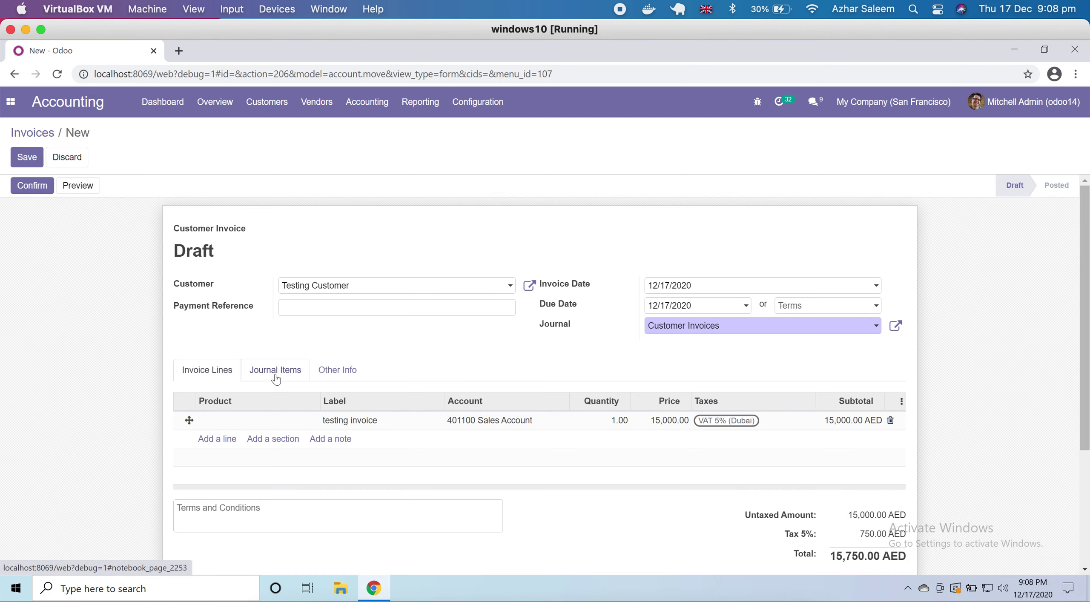
click(276, 378)
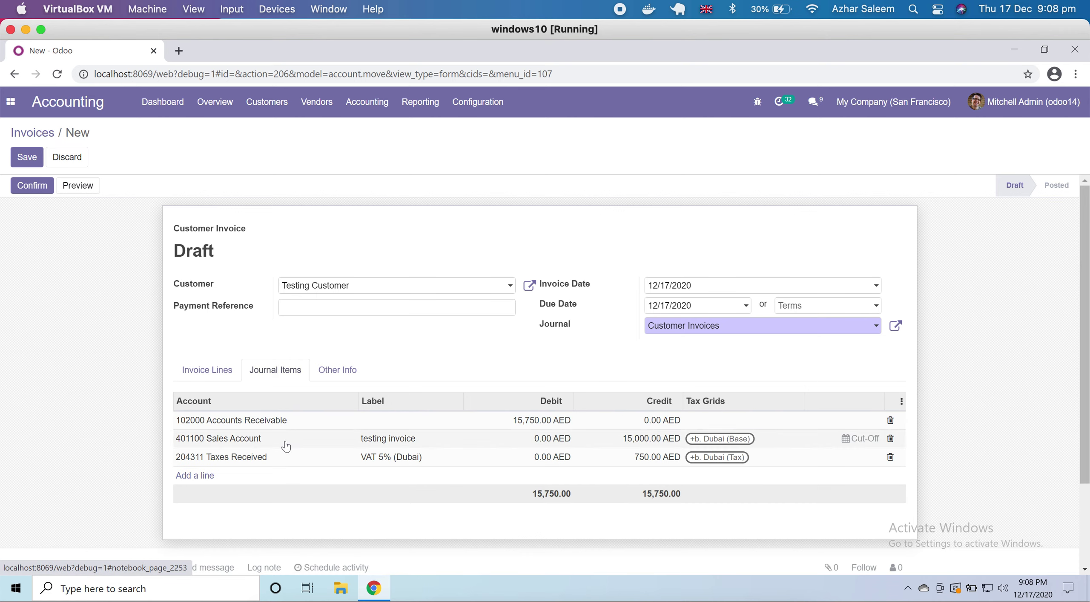
mouse_move(304, 444)
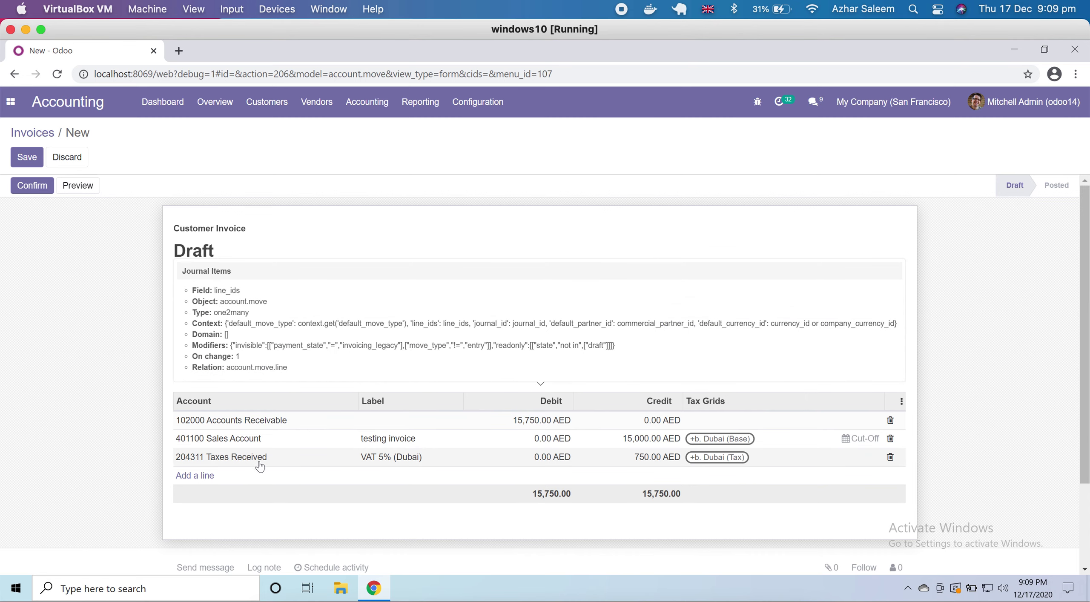
click(344, 378)
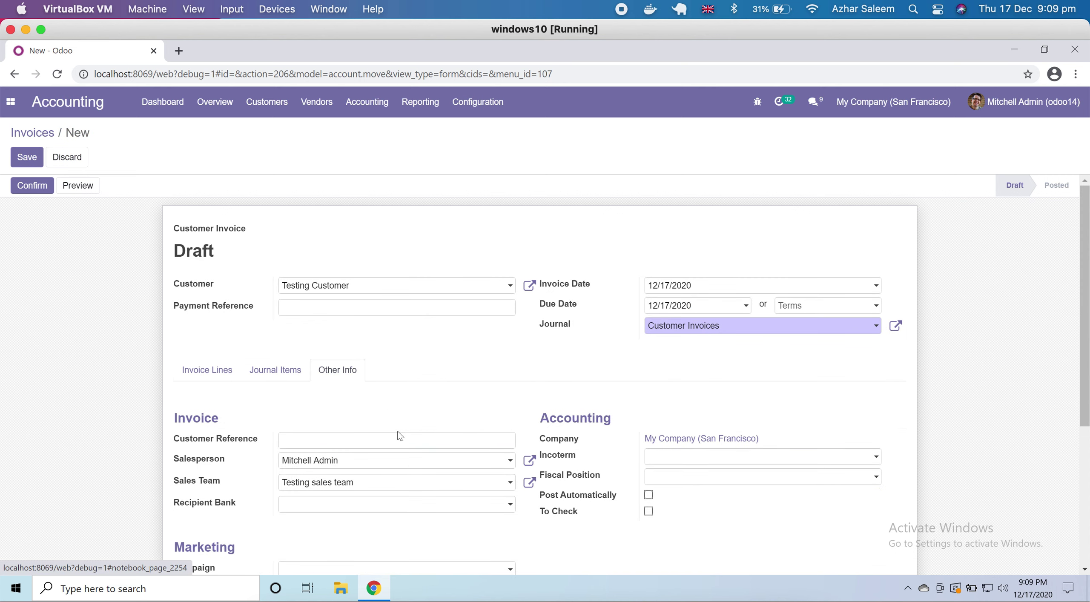
scroll(365, 462, down, 2)
scroll(367, 465, down, 3)
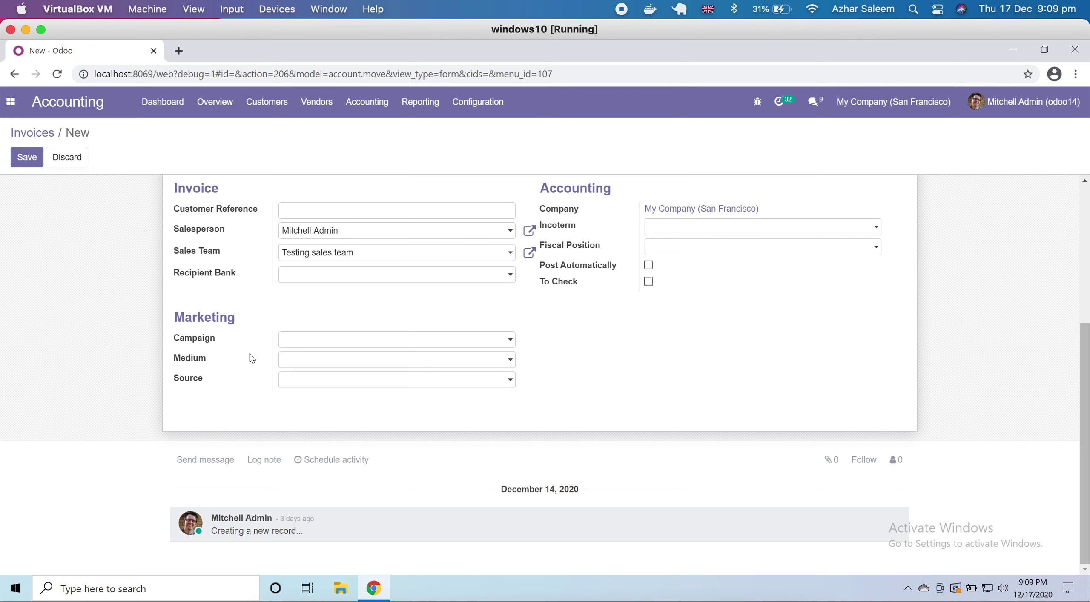
scroll(252, 353, up, 3)
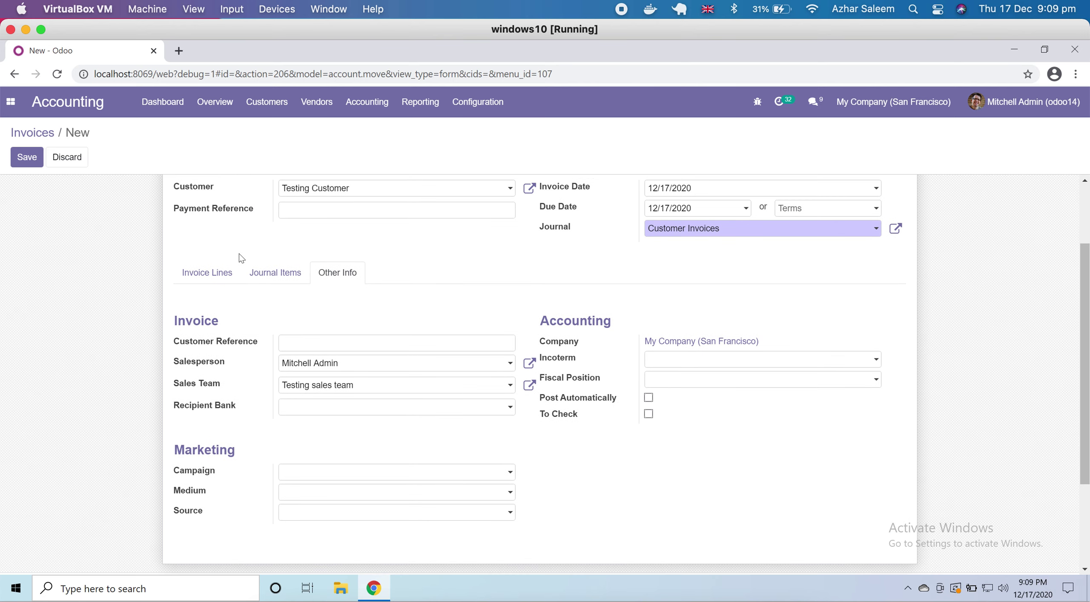
click(207, 273)
scroll(49, 179, up, 2)
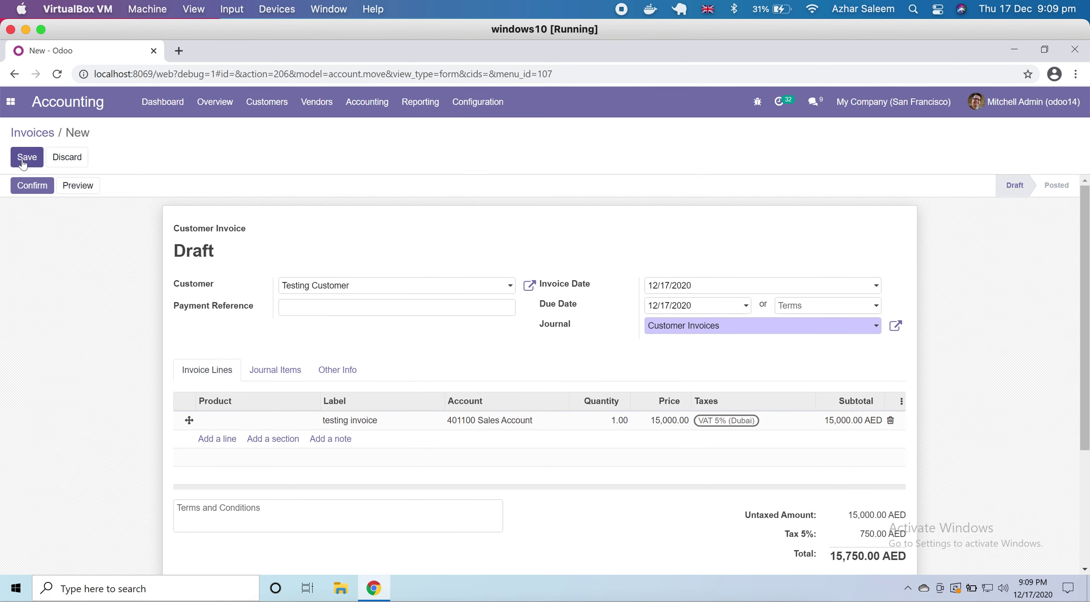
Save and confirm the invoice, posting it as INV/2020/12/0010 for 15,750.00 AED.
click(27, 157)
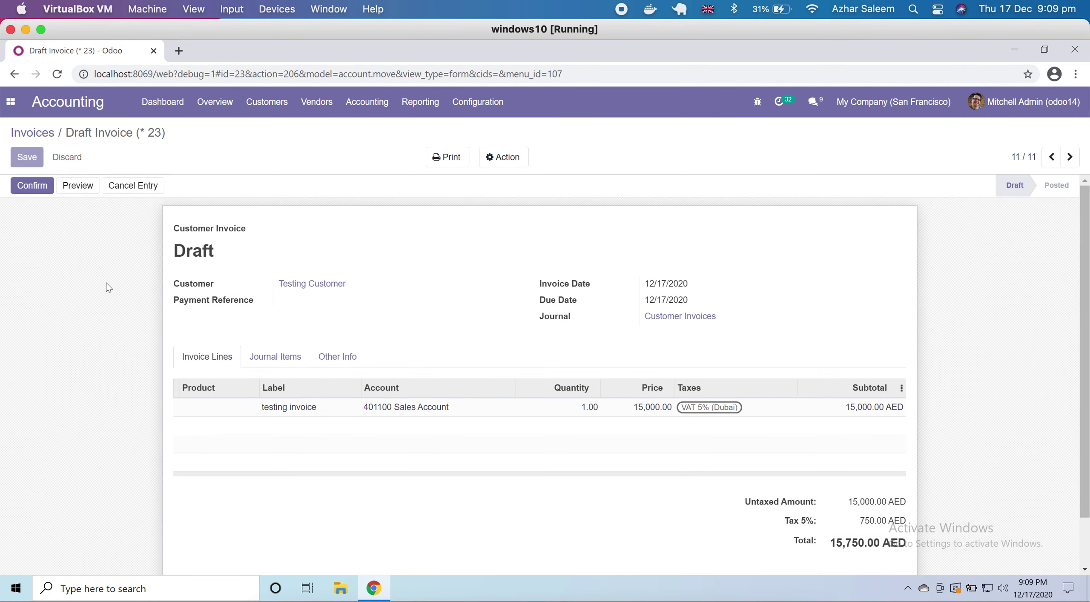
click(28, 186)
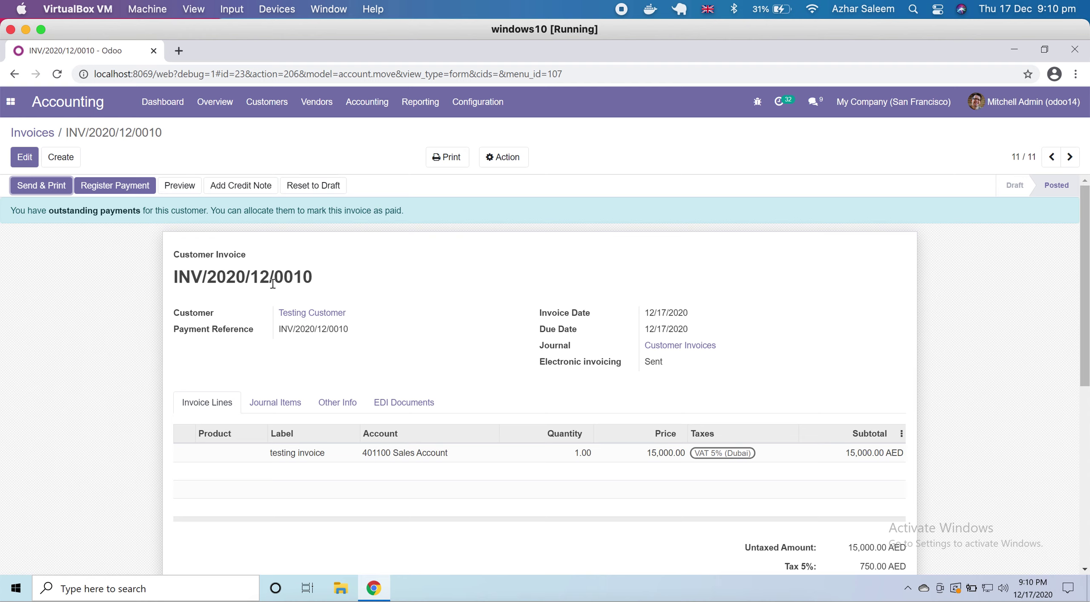
scroll(311, 345, down, 3)
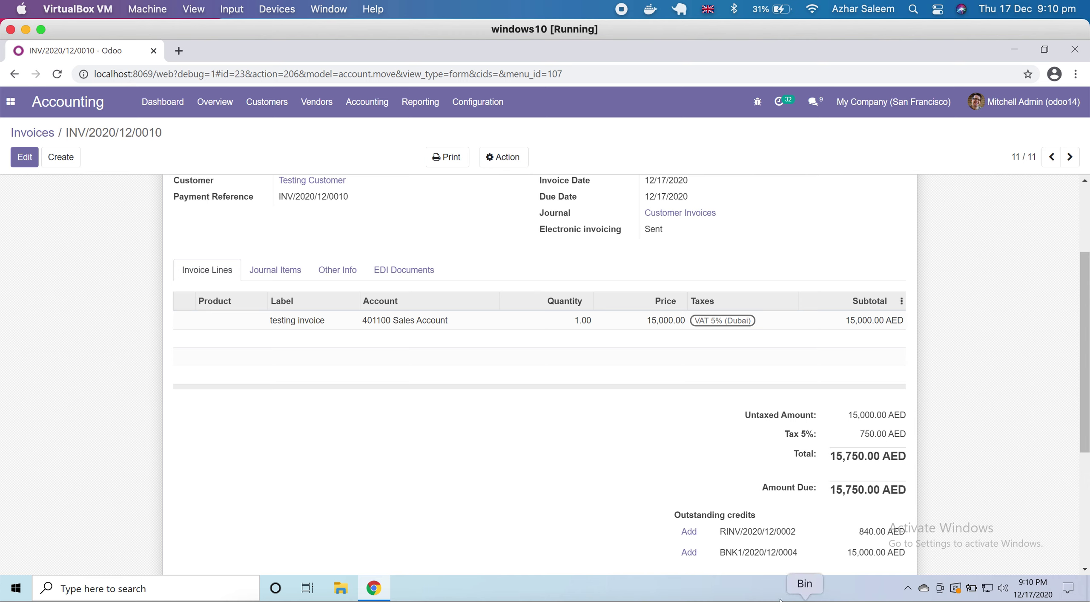
scroll(623, 479, down, 2)
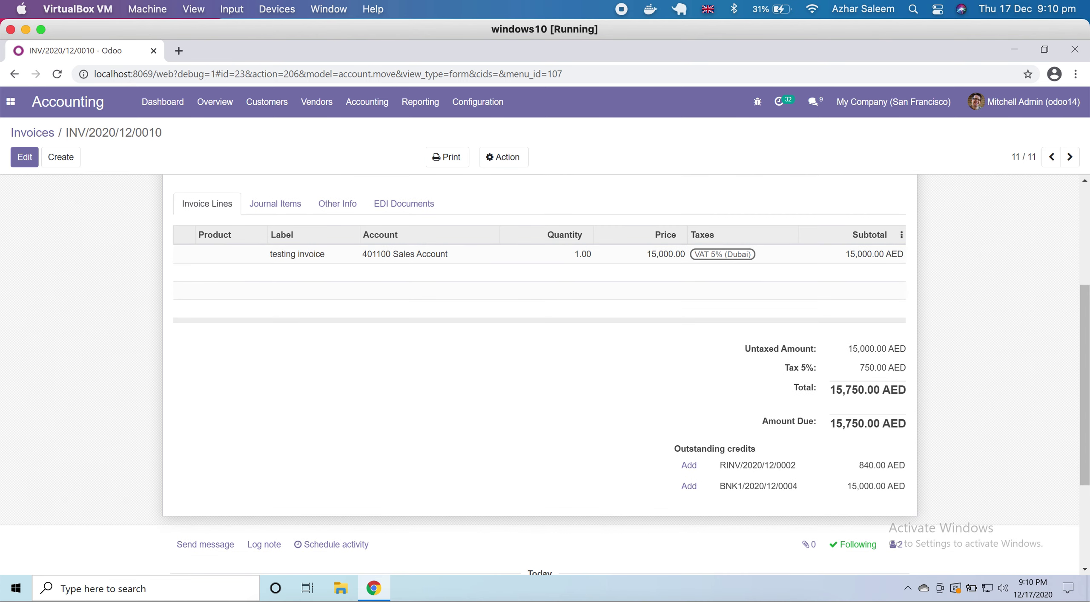
mouse_move(734, 476)
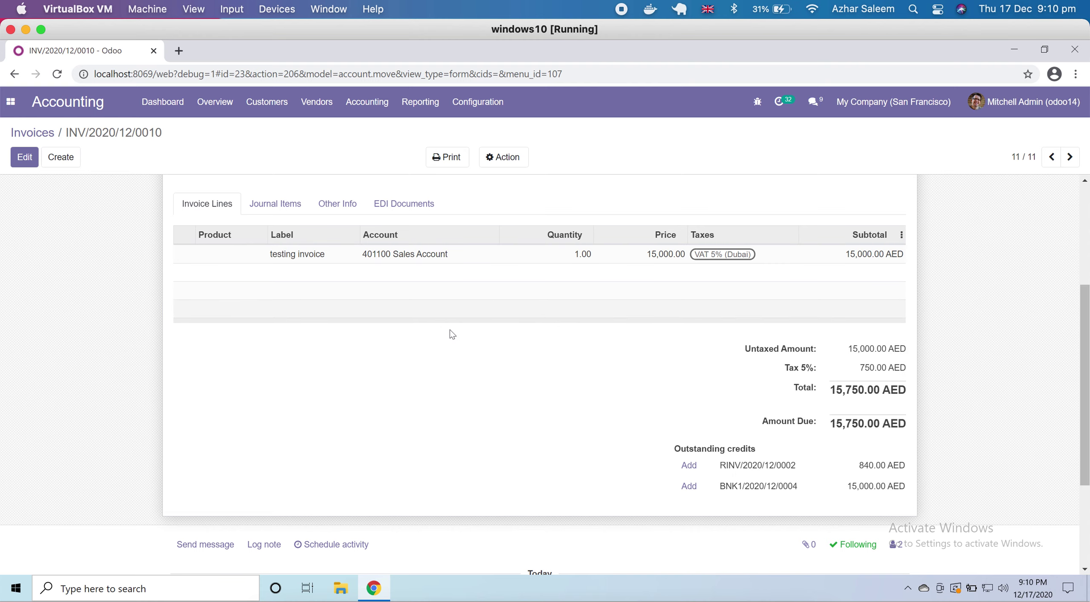
scroll(479, 385, up, 5)
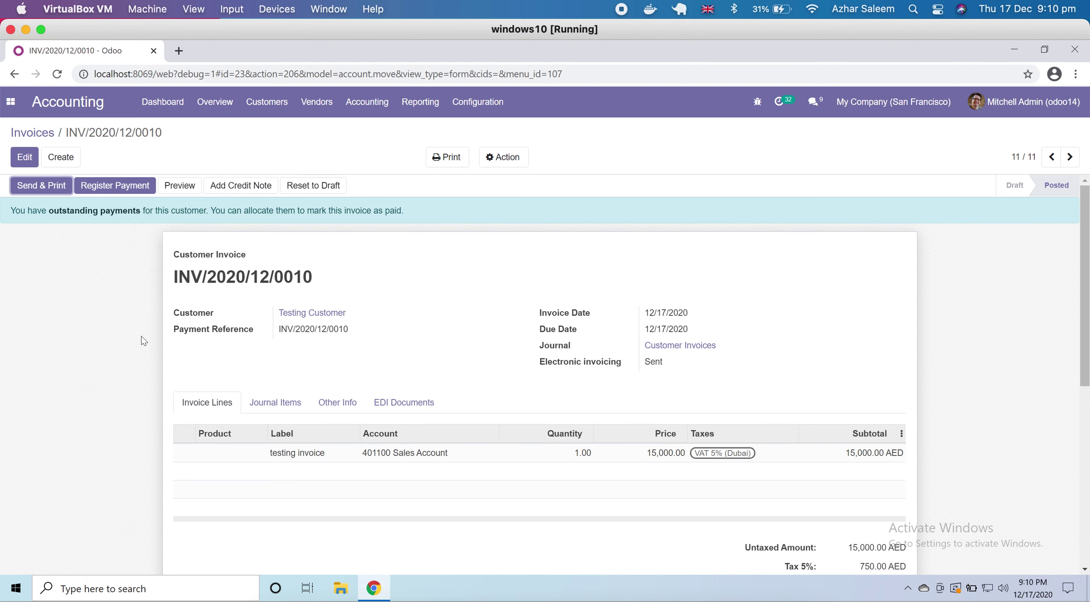
click(41, 140)
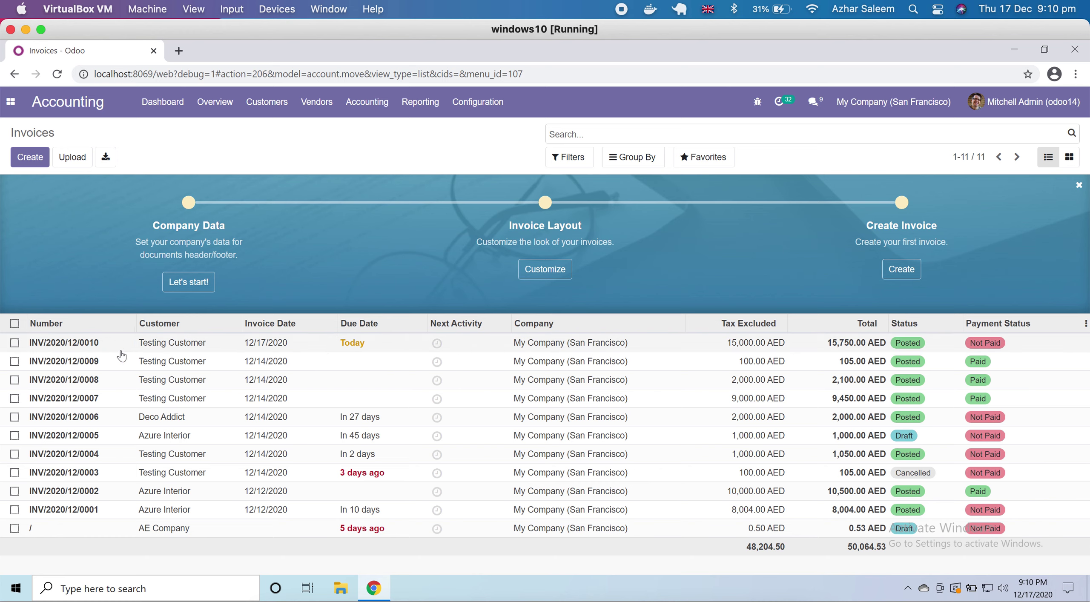
click(268, 102)
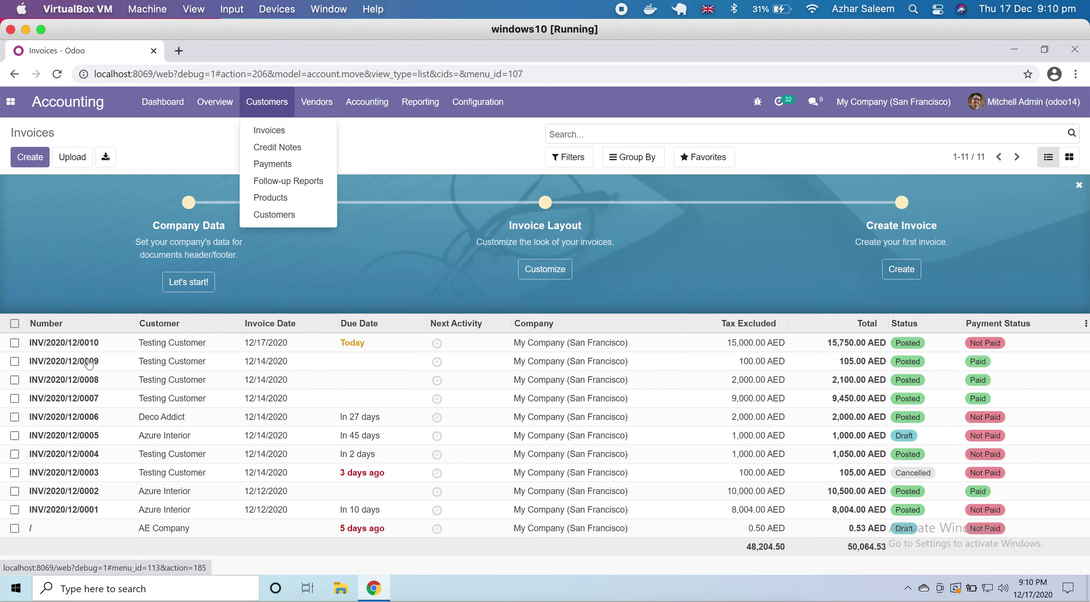
click(85, 346)
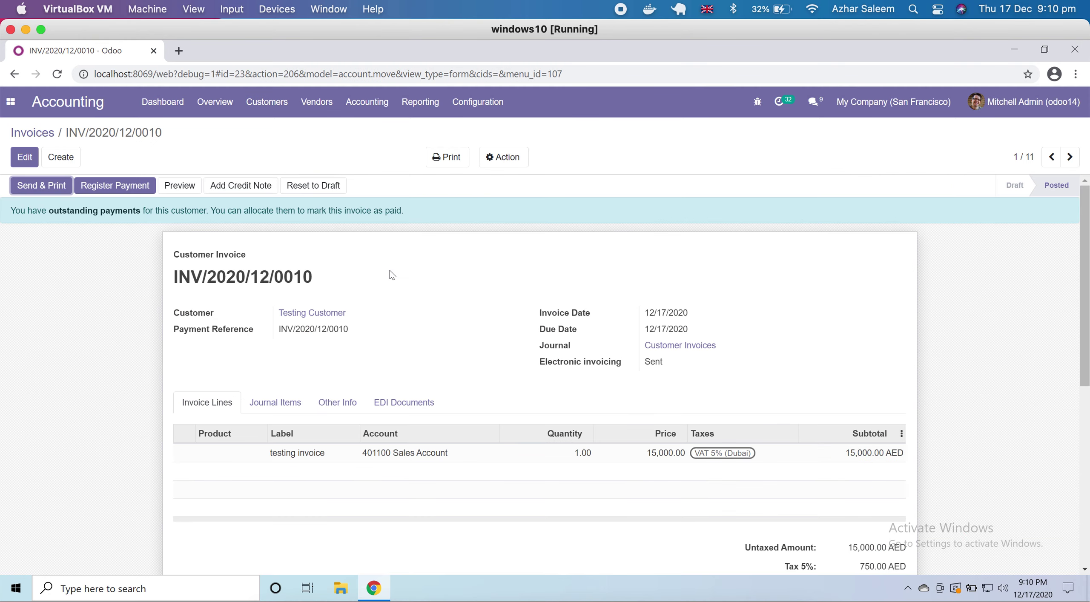
click(243, 187)
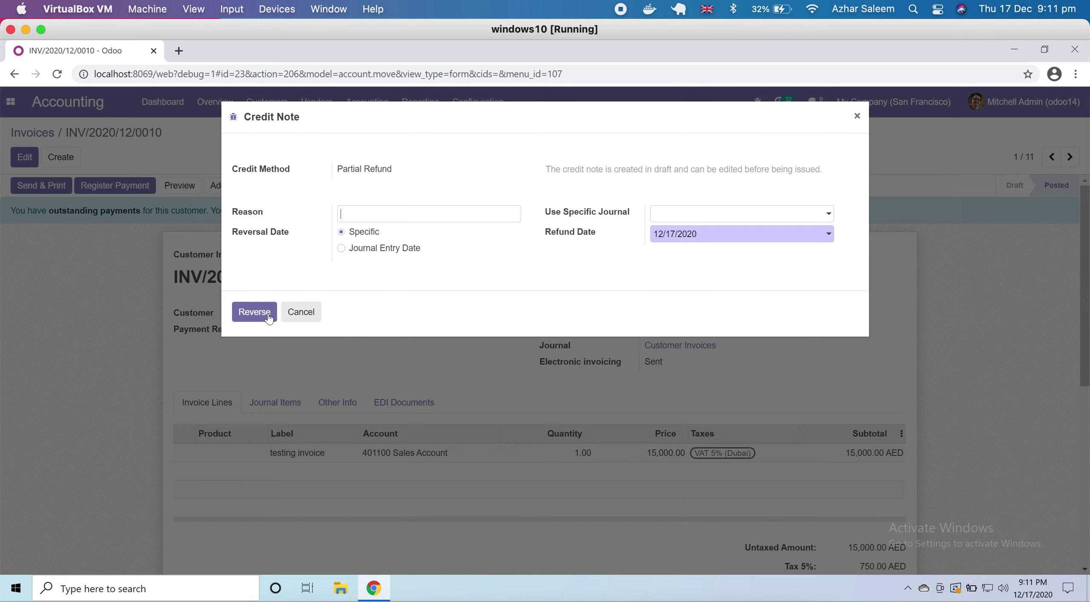
click(309, 315)
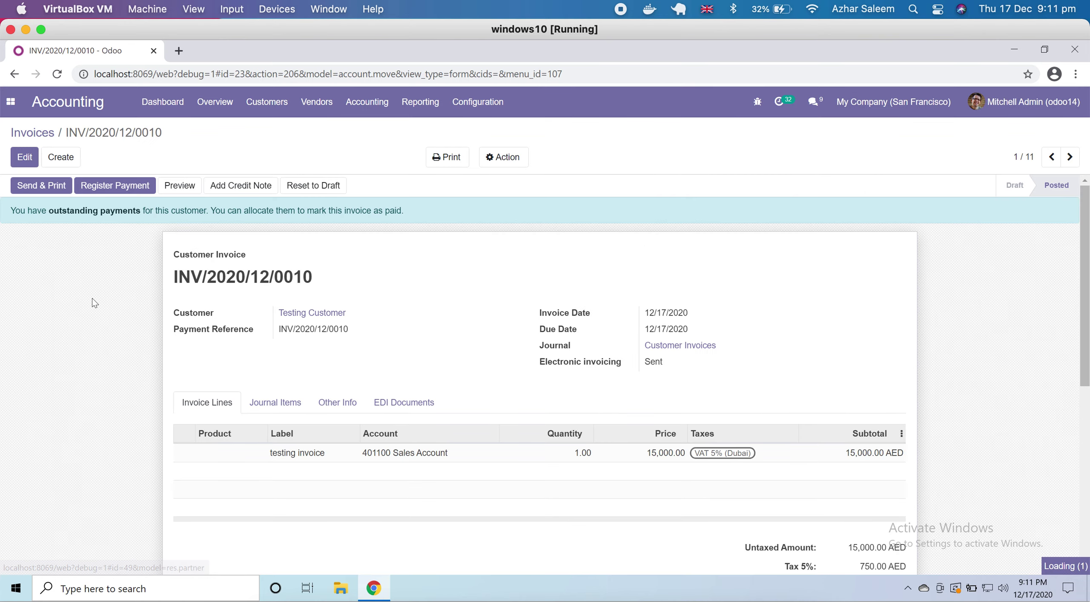
click(270, 104)
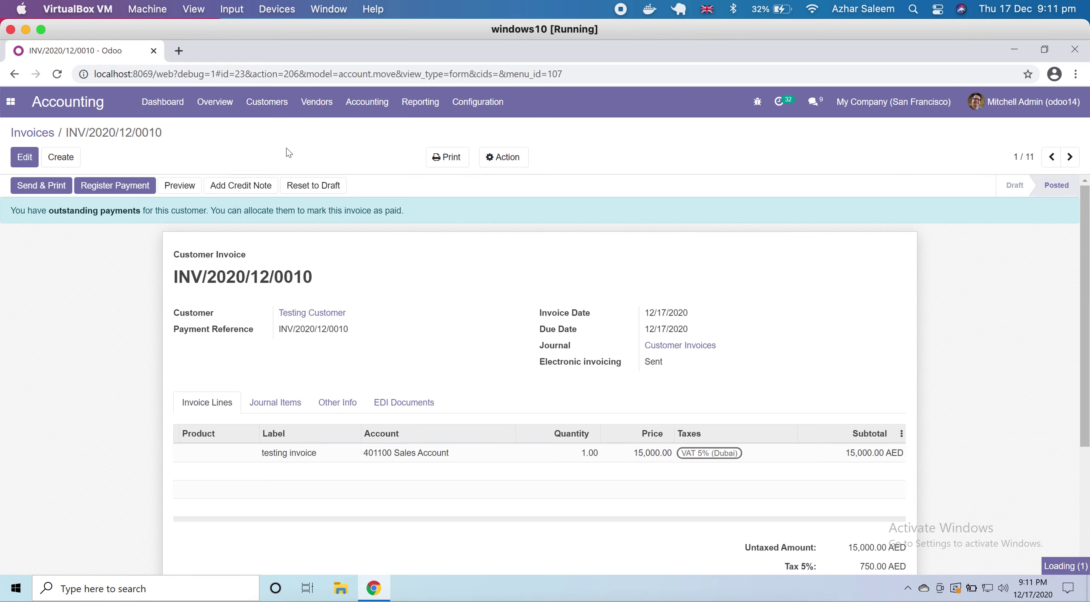
Create a new customer credit note with Testing Customer as the customer.
click(286, 149)
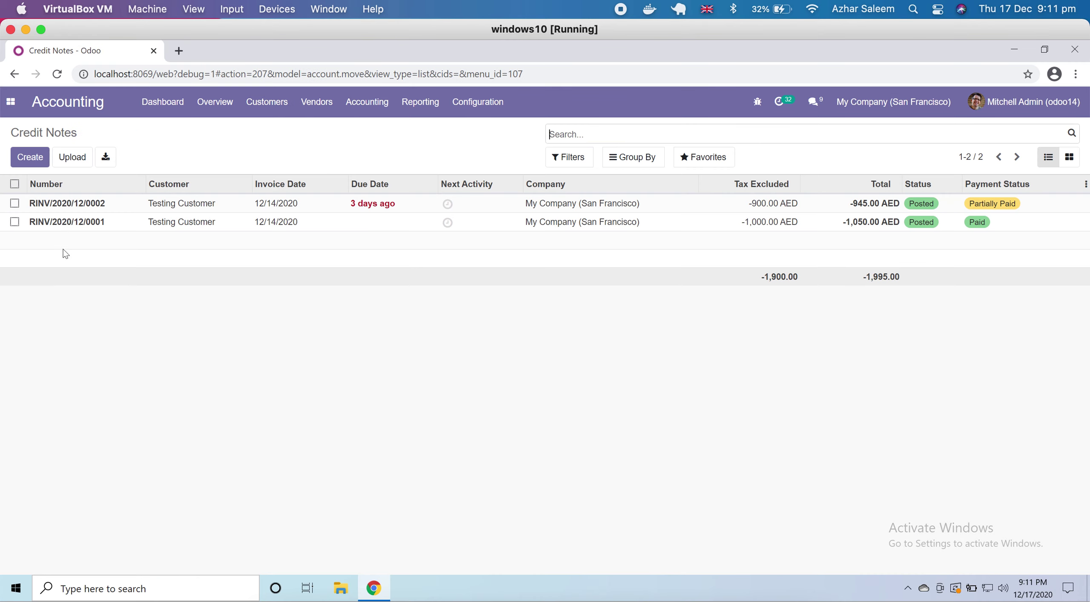
click(25, 161)
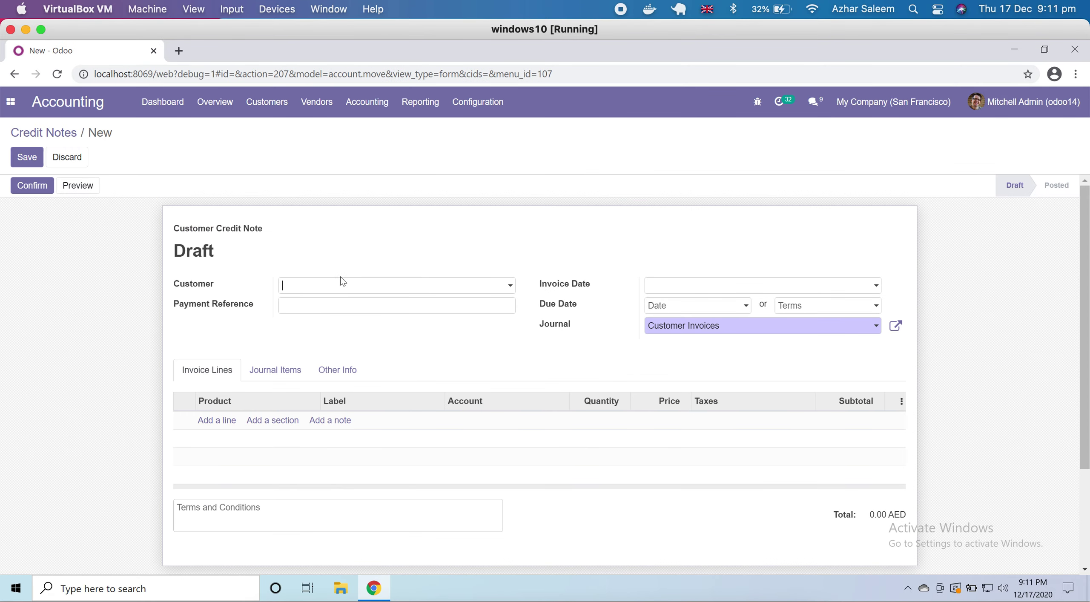
click(339, 287)
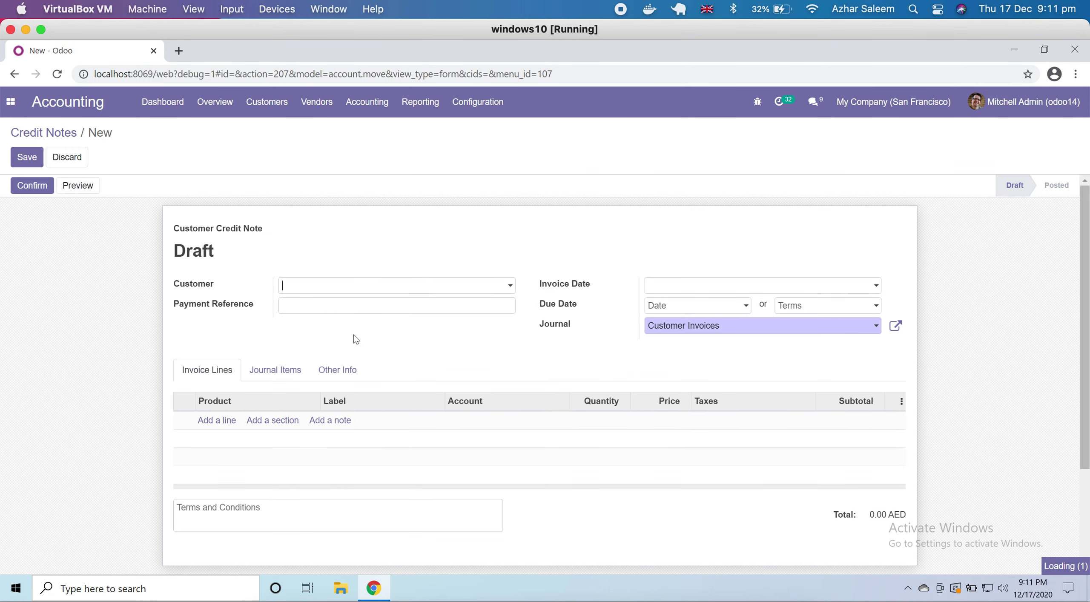
click(383, 305)
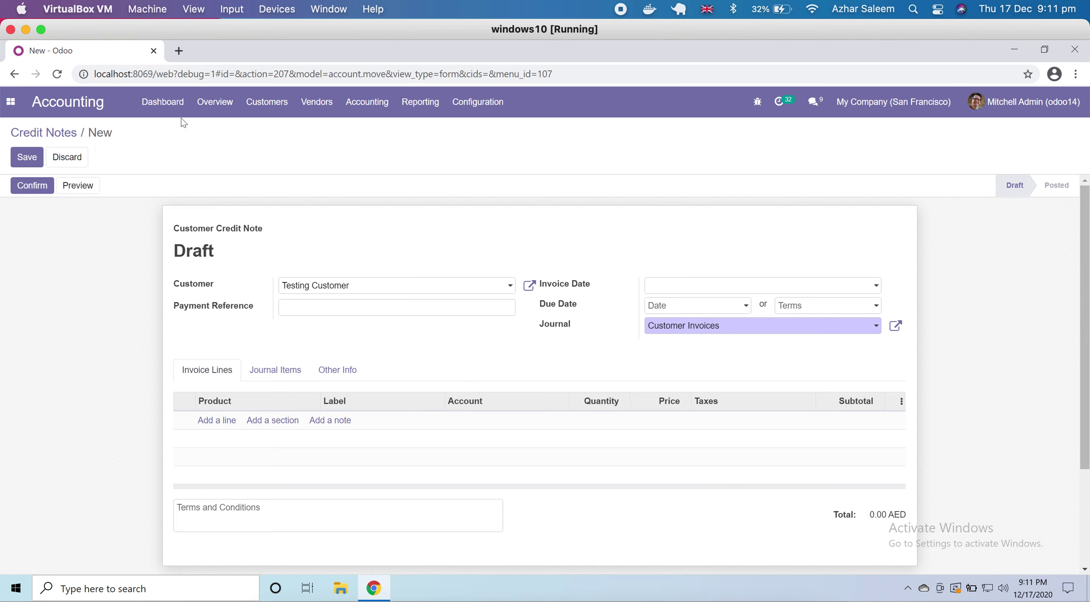
click(281, 100)
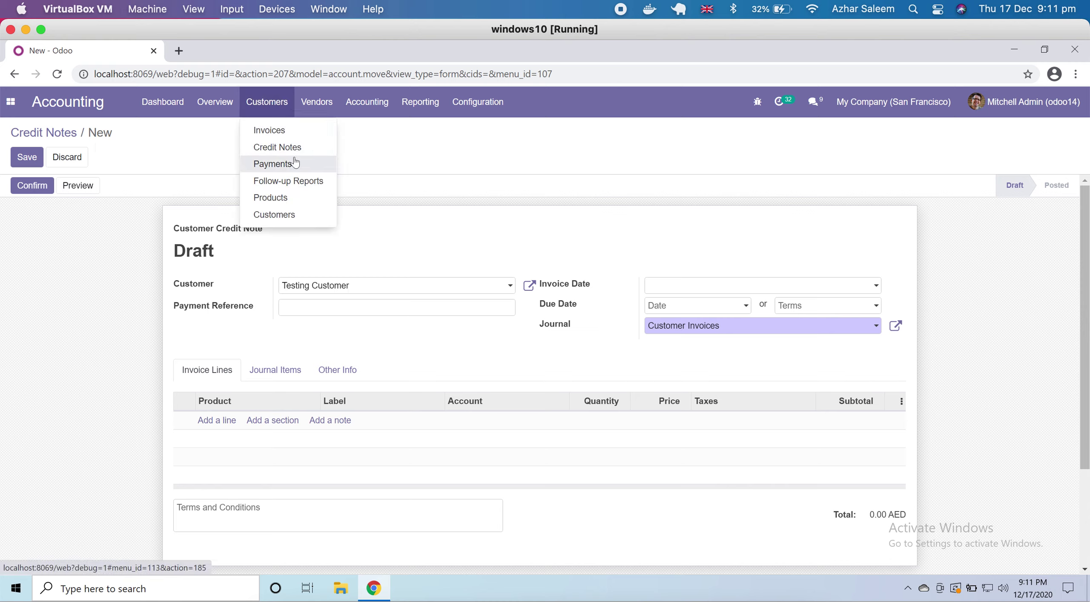
click(91, 271)
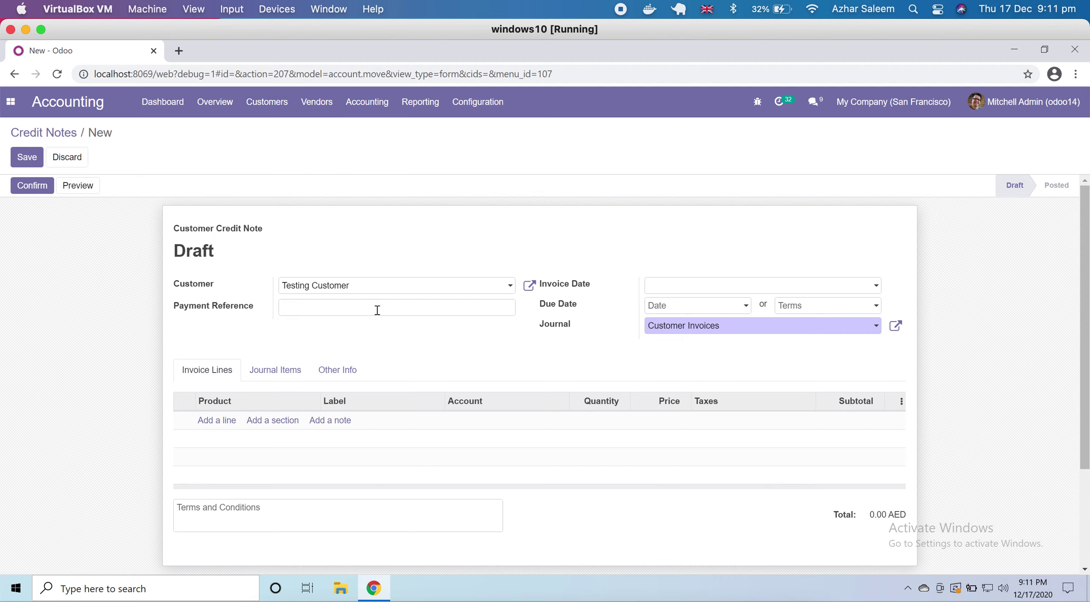
Set the credit note's invoice date to 12/17/2020 and add a blank line.
click(727, 286)
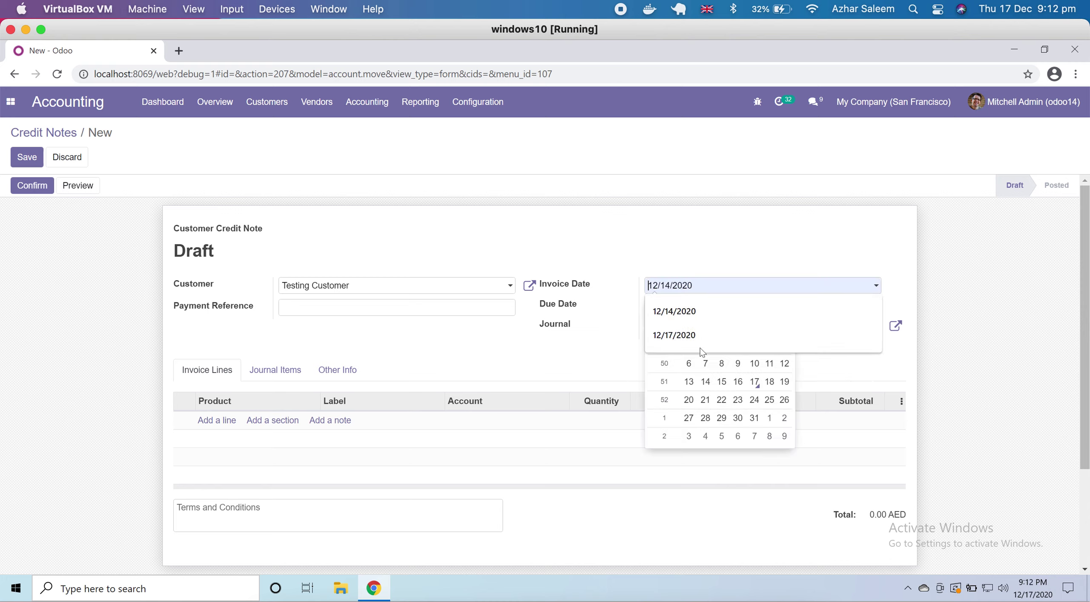
click(700, 332)
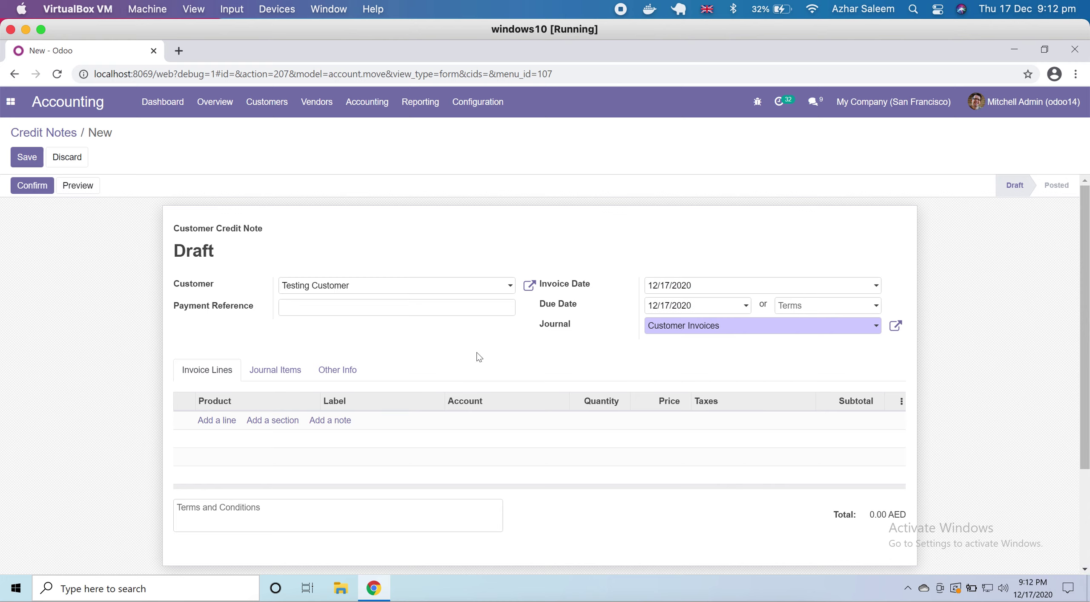
click(217, 420)
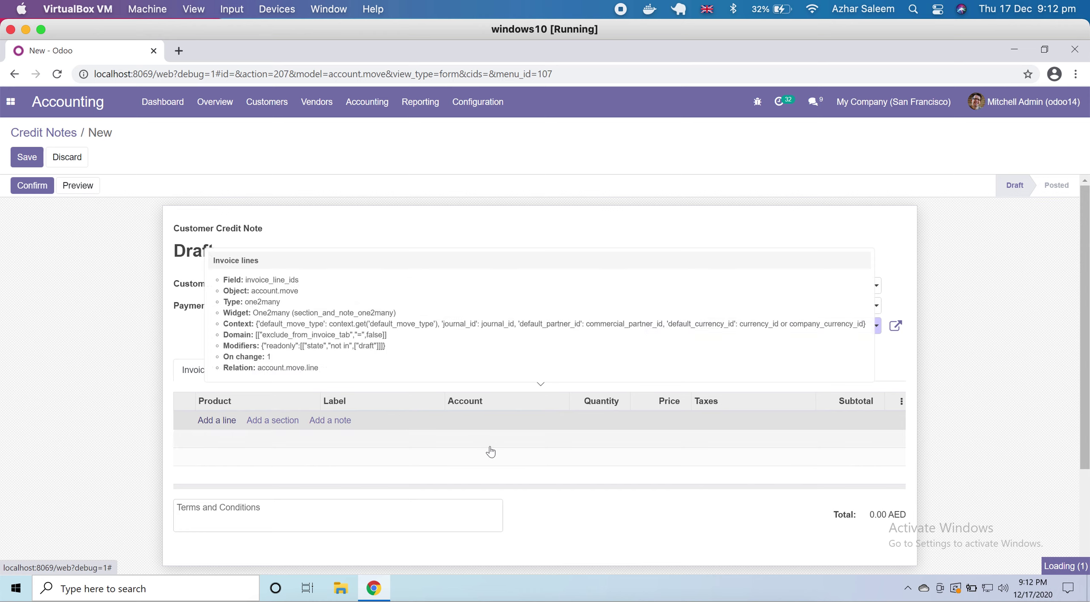
Fill the line as 'refund payment' priced 20,000.00 with VAT 5% (Dubai).
click(214, 425)
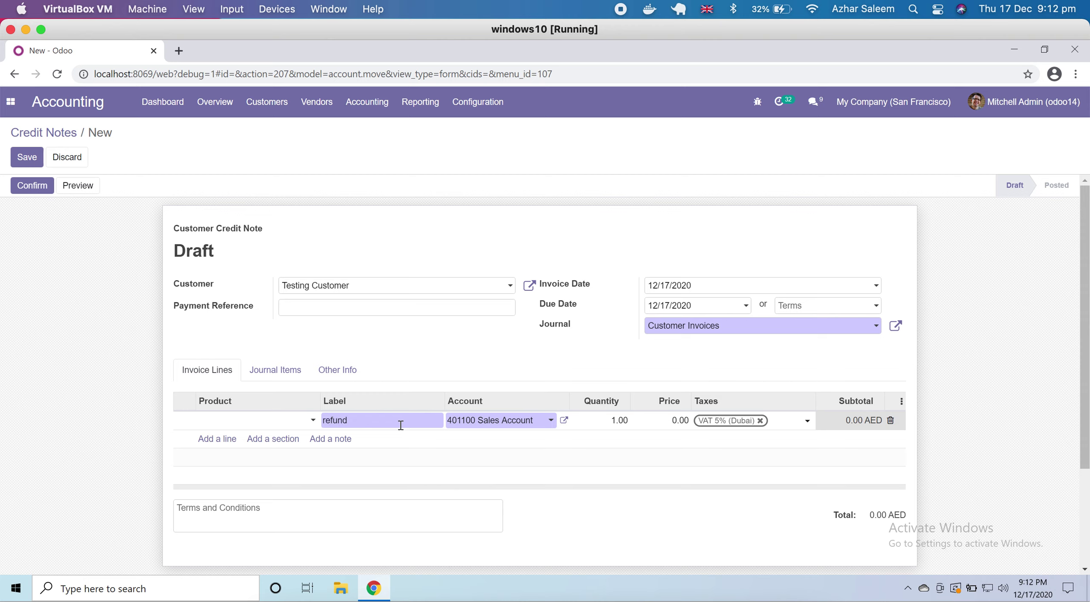
text(refund paymenb)
click(650, 422)
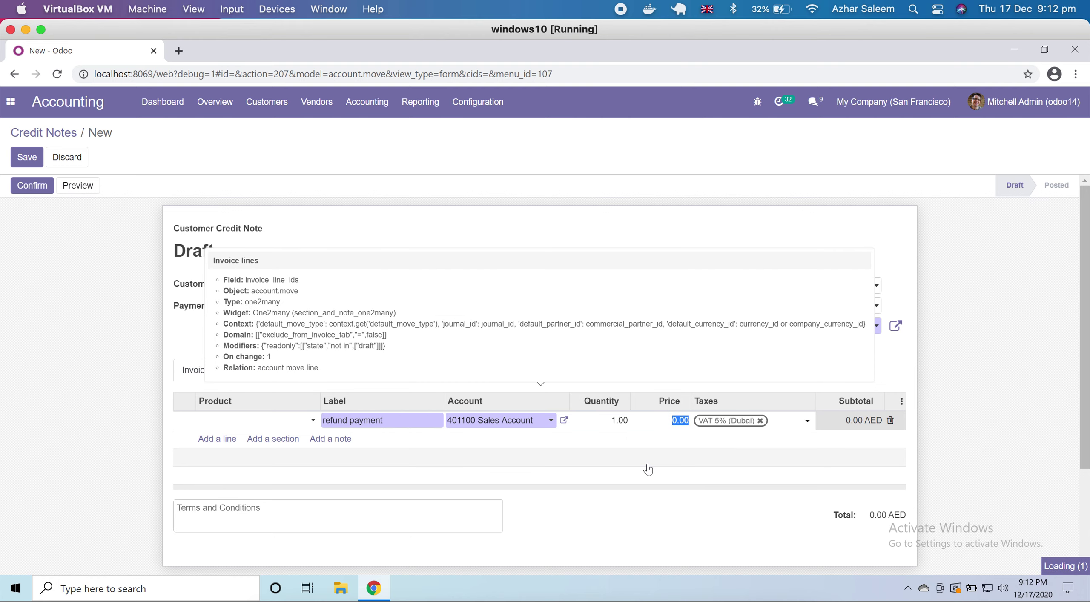
text(20000)
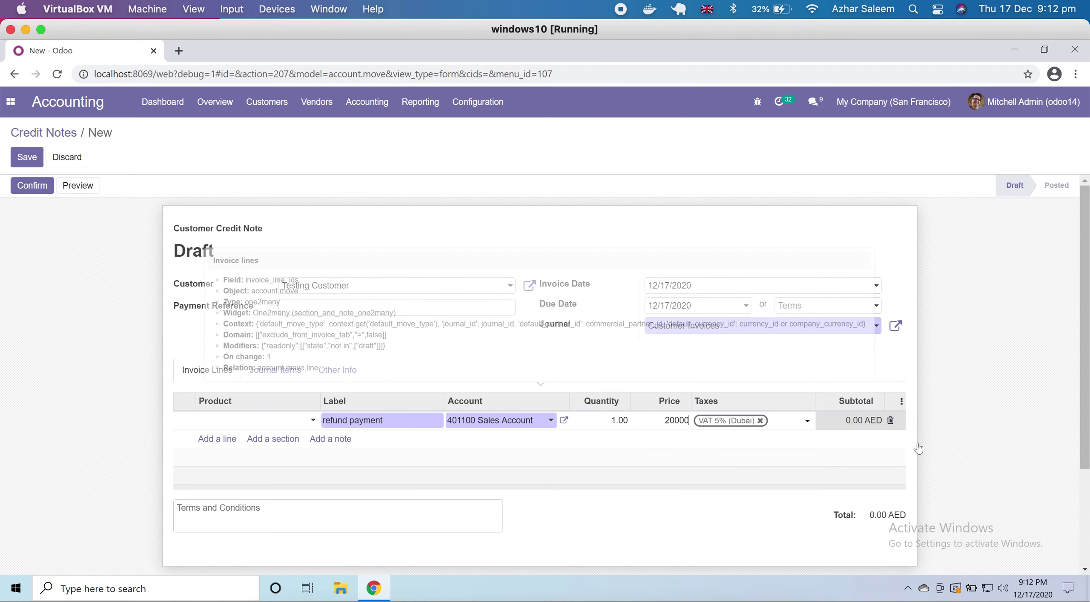
click(984, 437)
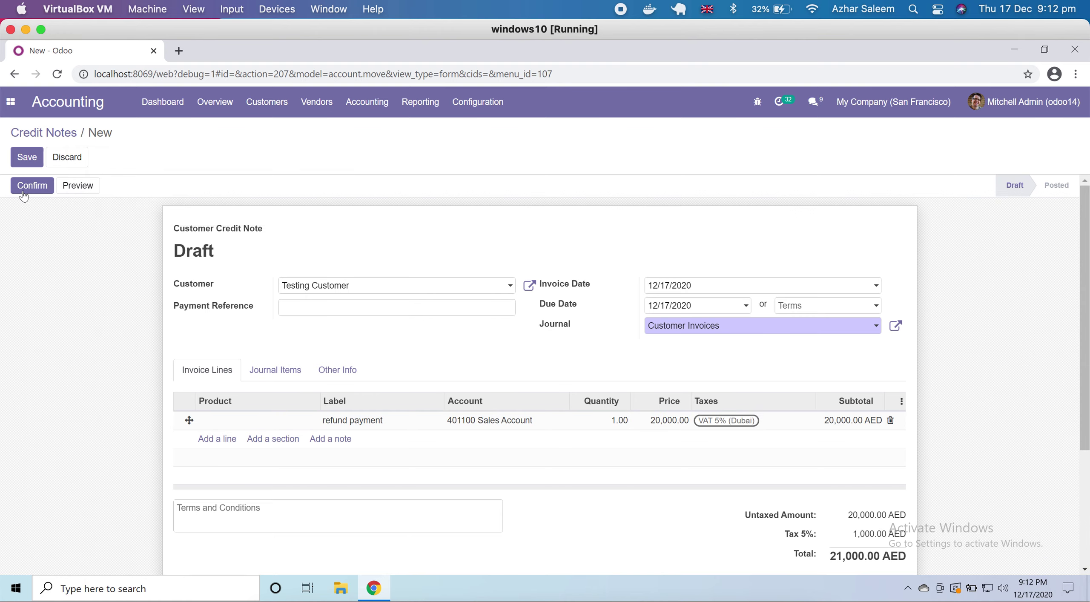
Confirm the credit note, posting it as RINV/2020/12/0003.
click(23, 191)
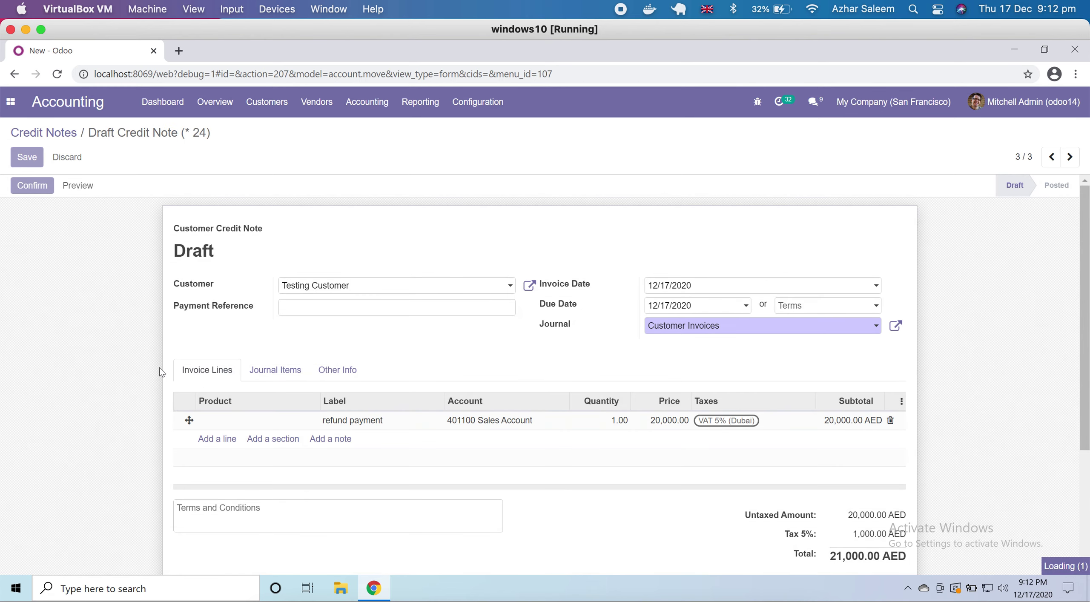
scroll(160, 369, down, 3)
scroll(160, 369, up, 3)
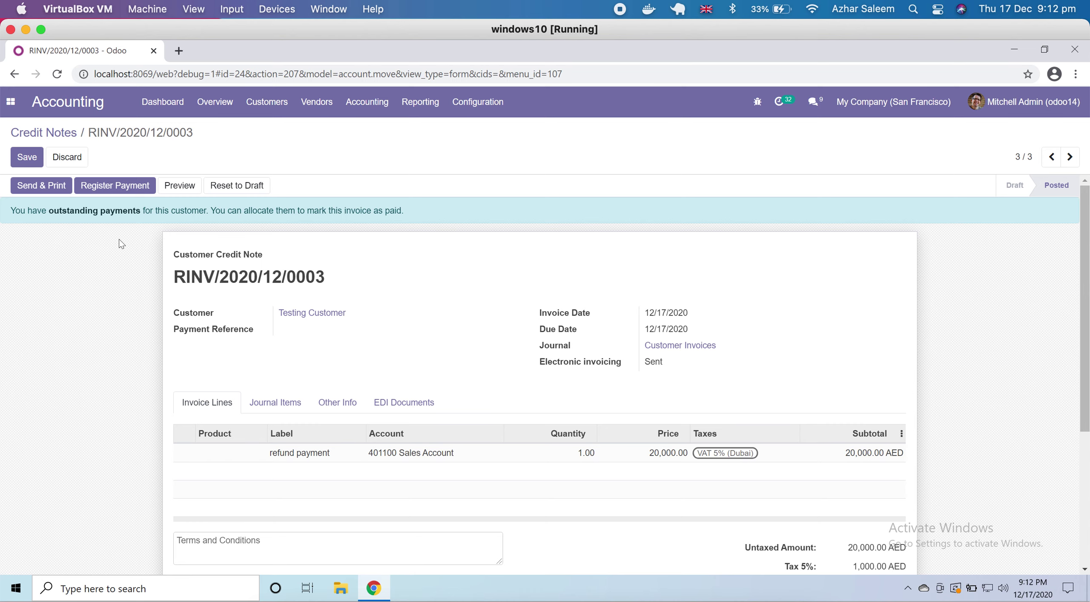
Review the credit note's 21,000.00 AED due and outstanding debits INV/2020/12/0010 and INV/2020/12/0004.
scroll(120, 241, down, 8)
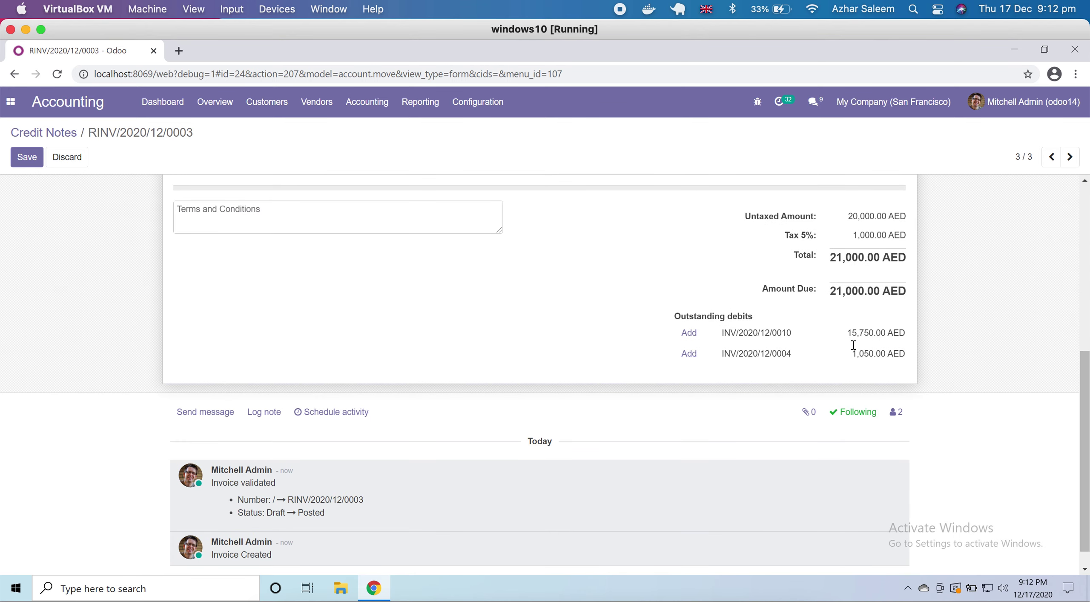
mouse_move(855, 334)
scroll(451, 246, up, 4)
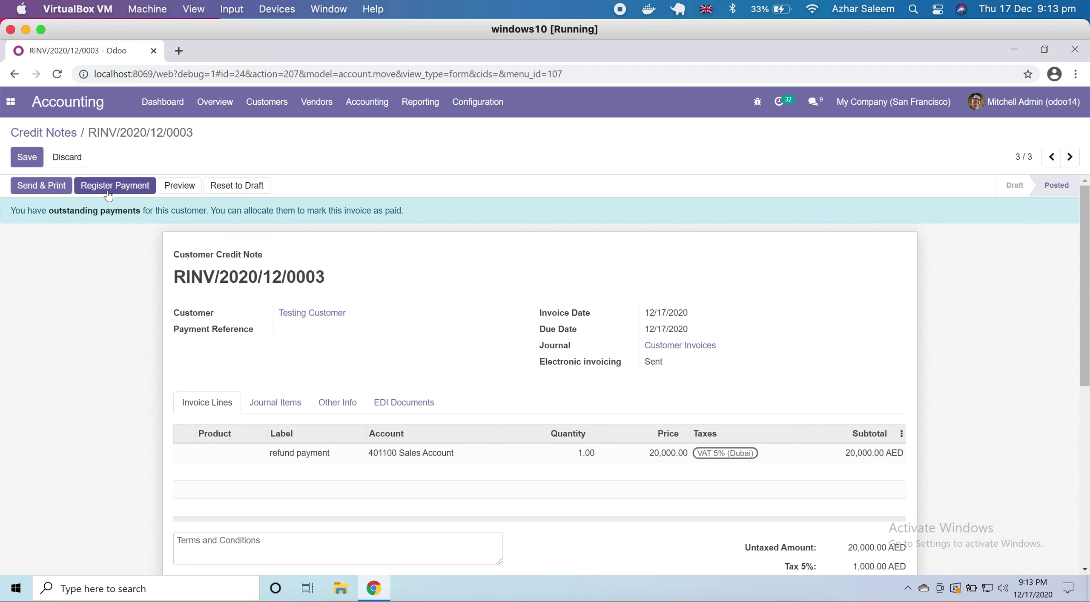
click(264, 105)
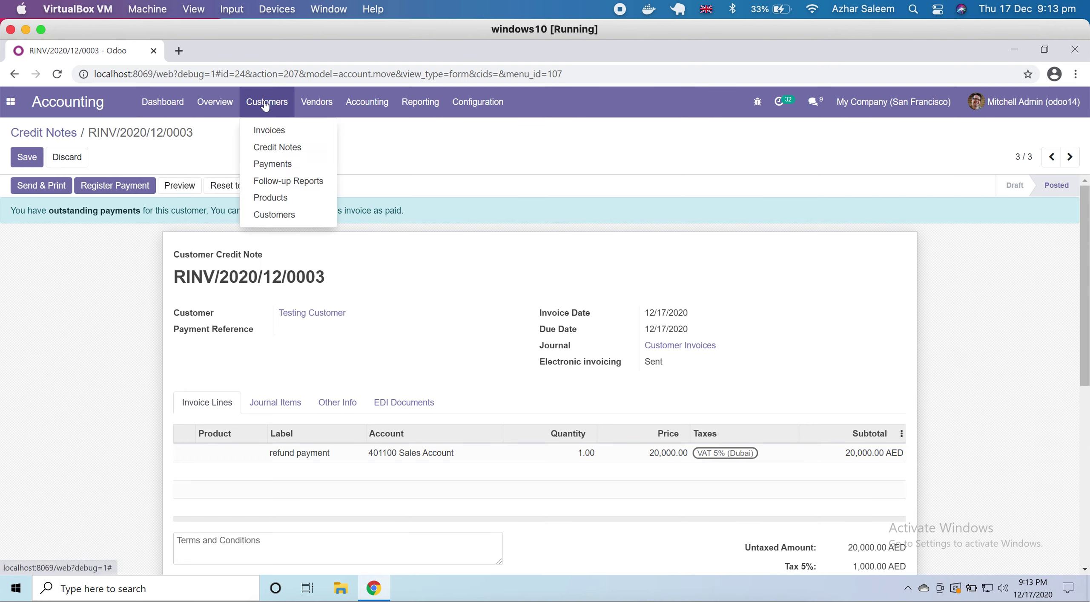
Open Customers > Payments and create a new draft Bank payment to receive money.
click(274, 170)
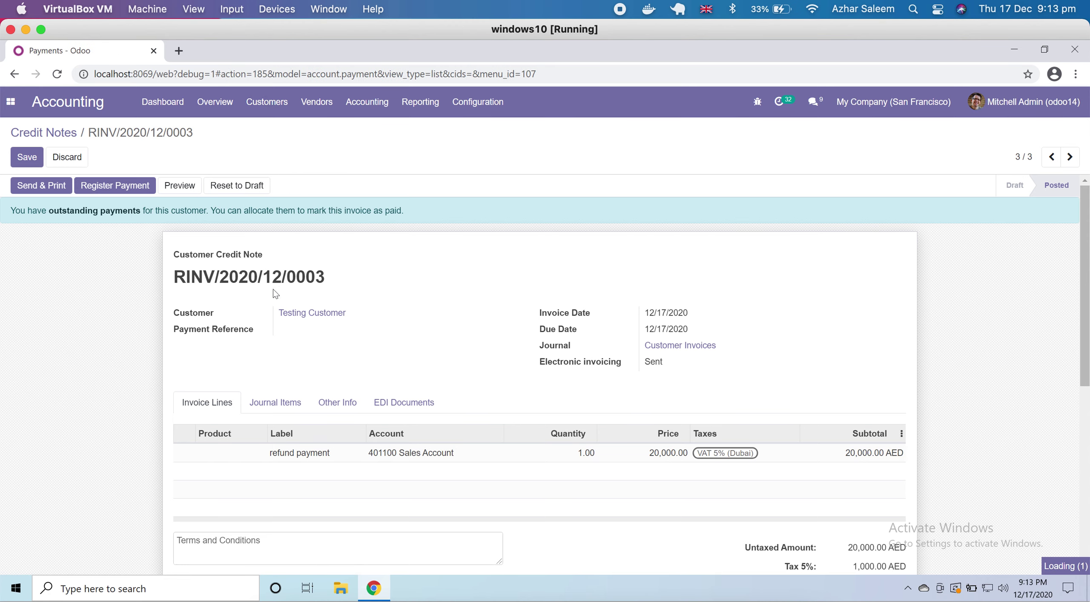
click(12, 101)
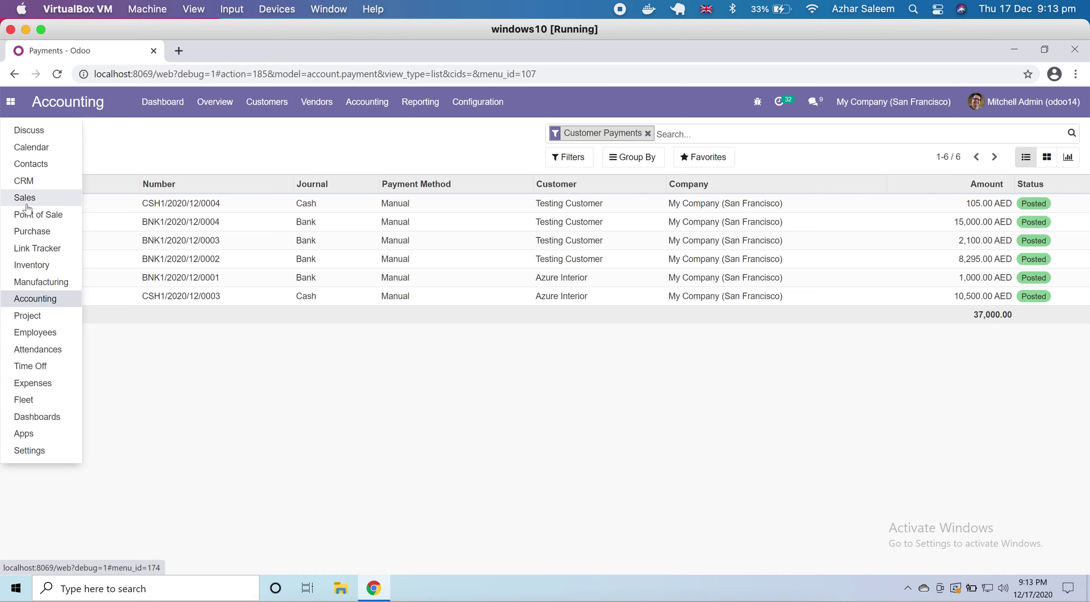
click(228, 133)
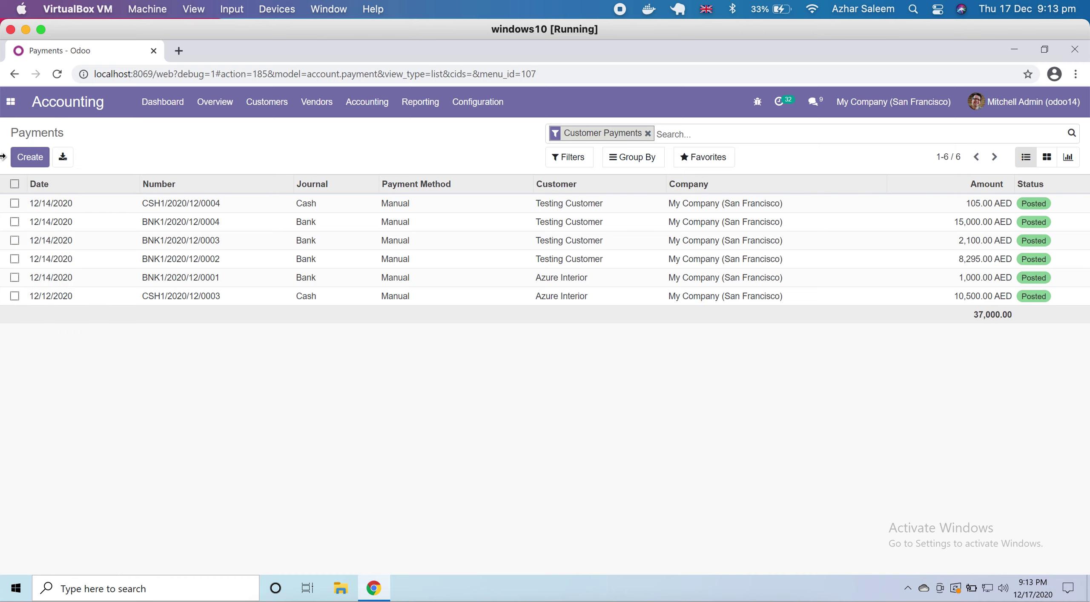
click(29, 157)
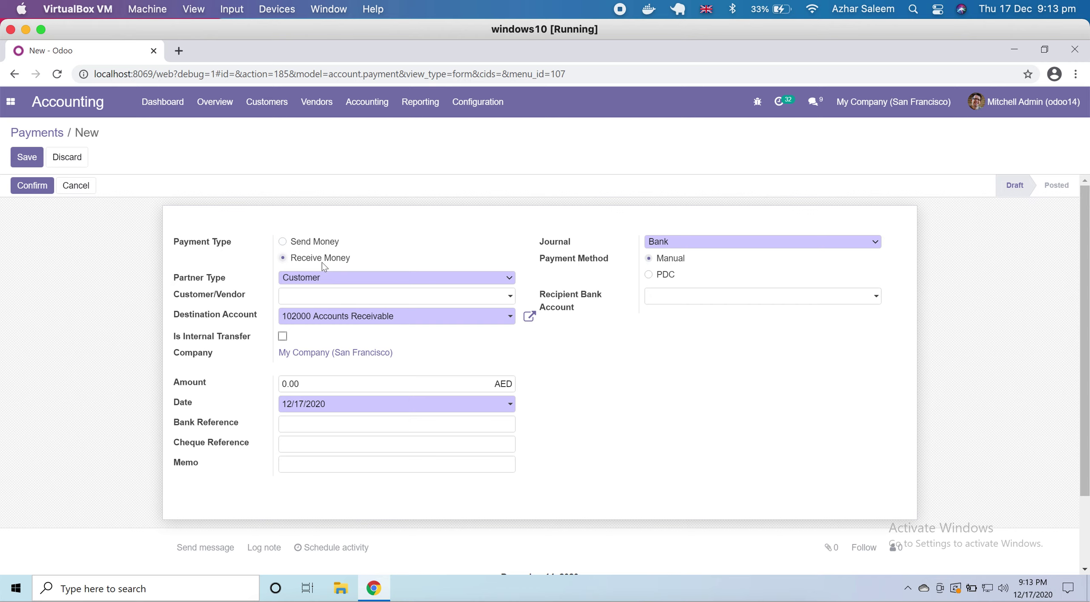
Keep the partner type as Customer and choose Testing Customer as the payer.
click(318, 112)
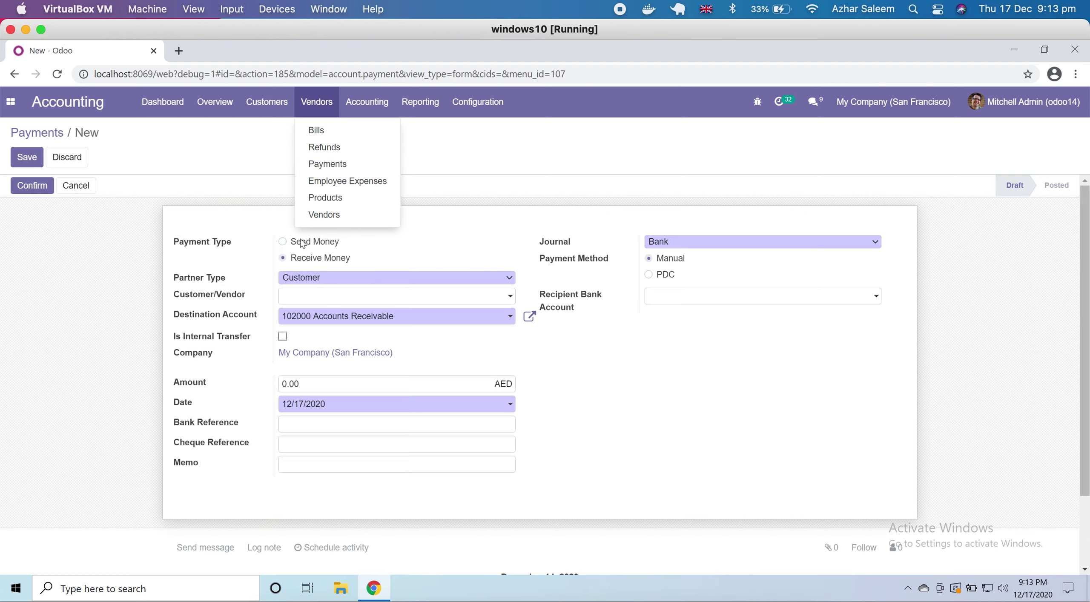
click(257, 255)
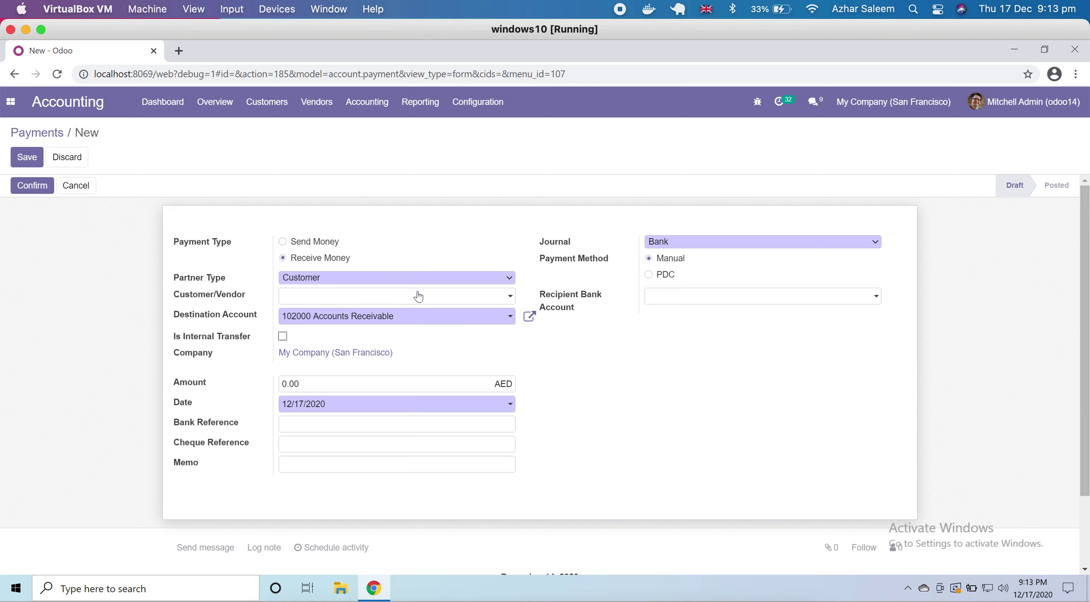
click(386, 279)
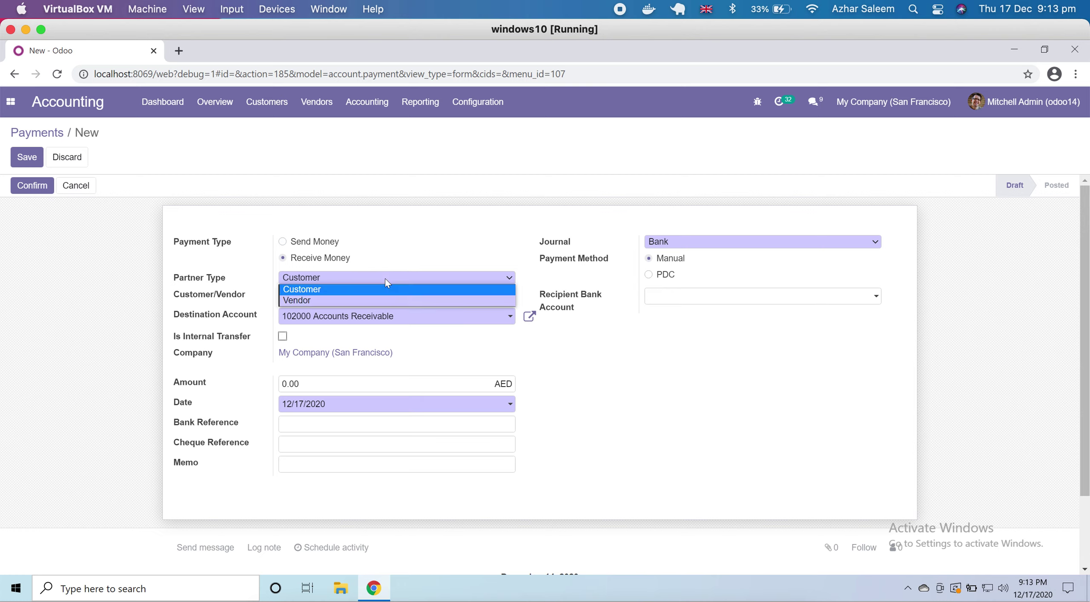
click(324, 291)
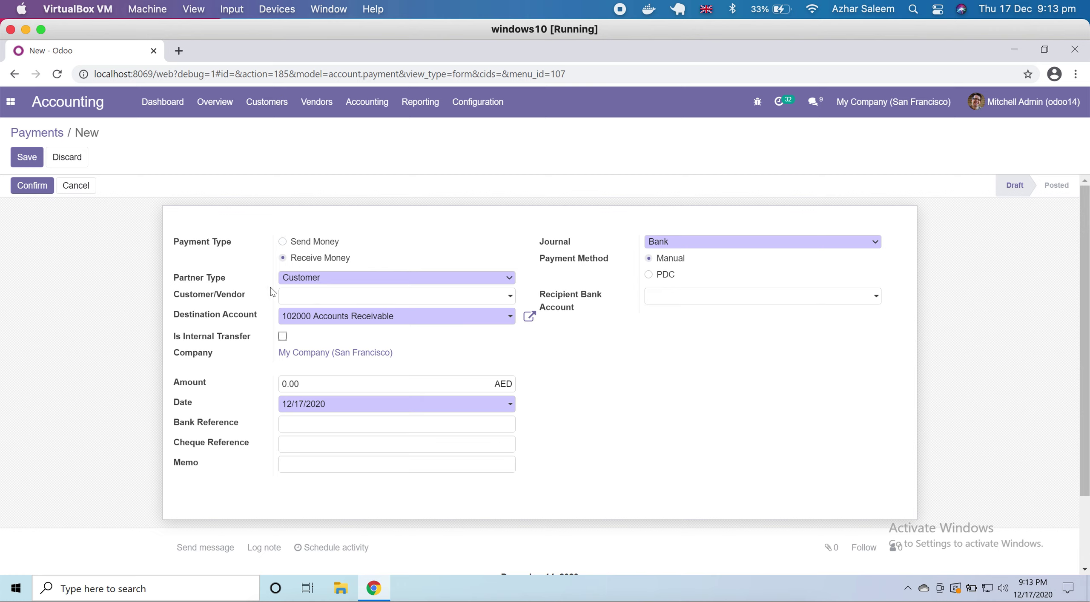
click(345, 300)
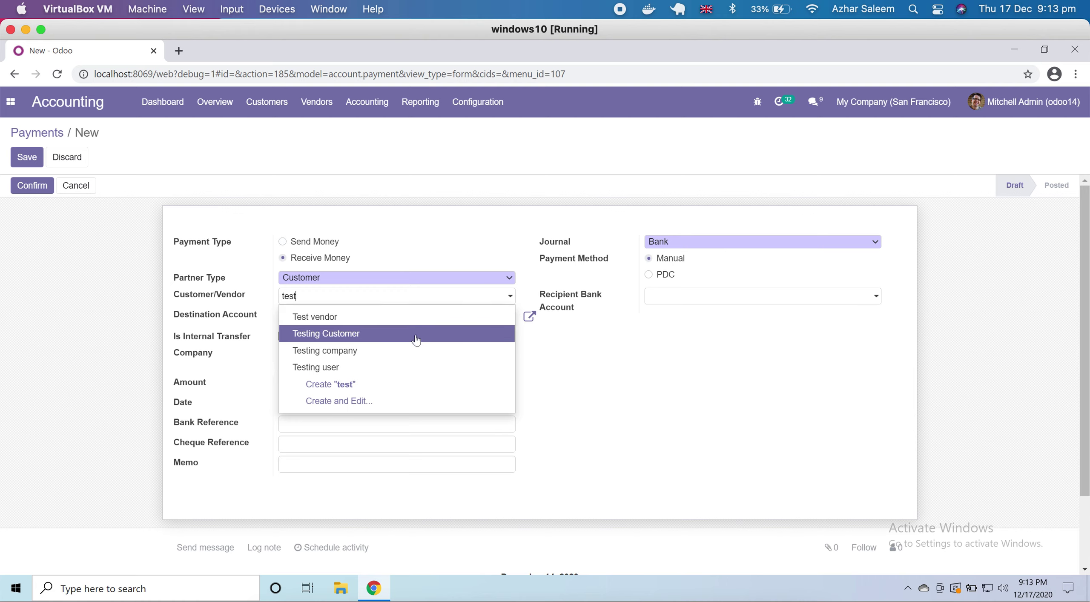
click(416, 339)
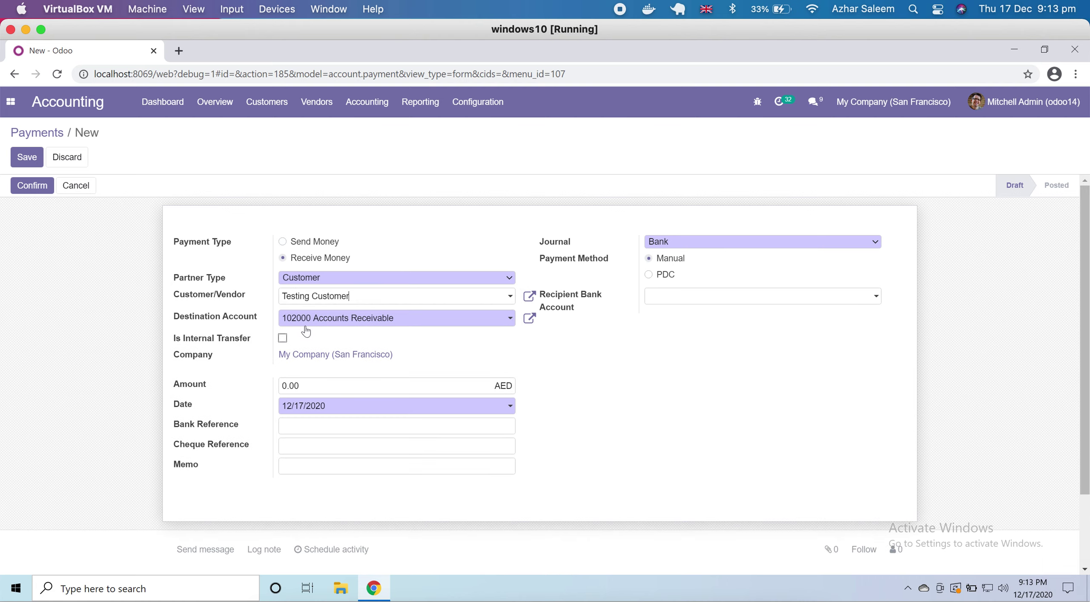
Enter an amount of 1000 AED and confirm to post the payment.
scroll(421, 326, down, 1)
scroll(422, 326, down, 1)
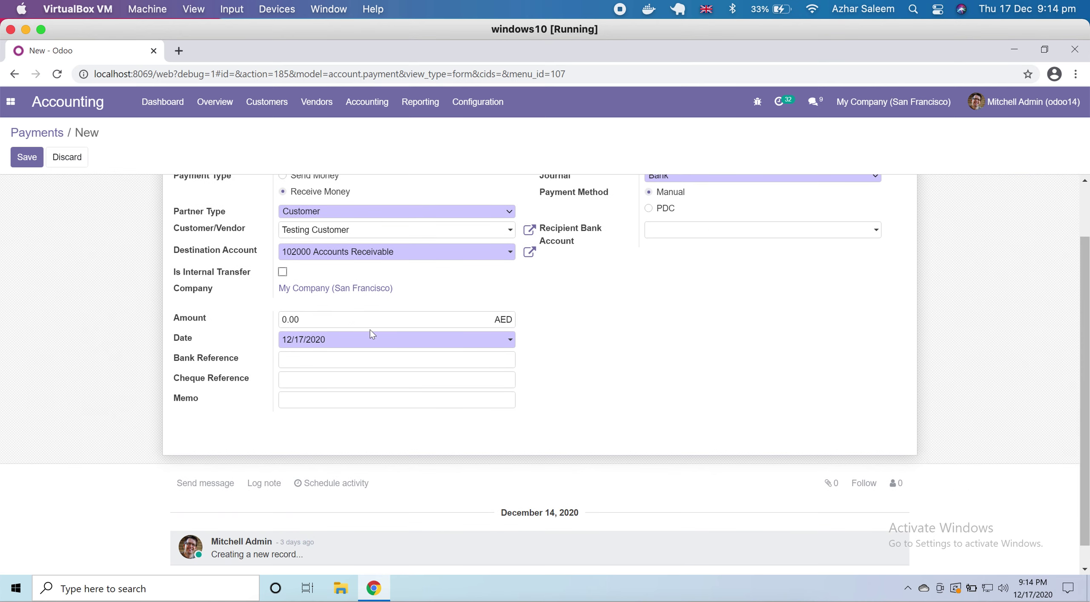
click(336, 322)
click(359, 440)
scroll(289, 511, up, 2)
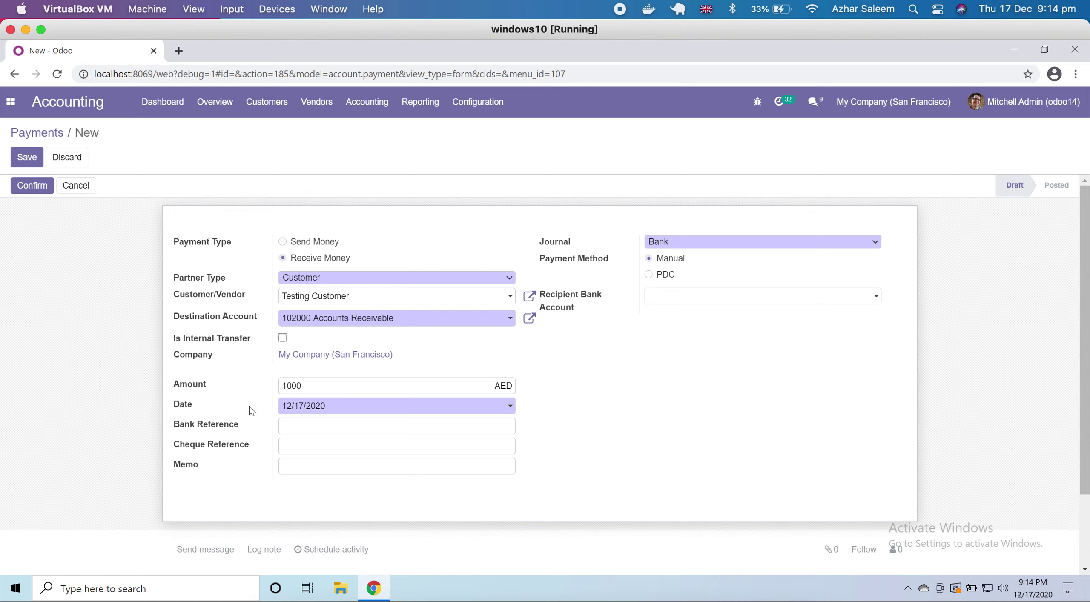
click(41, 191)
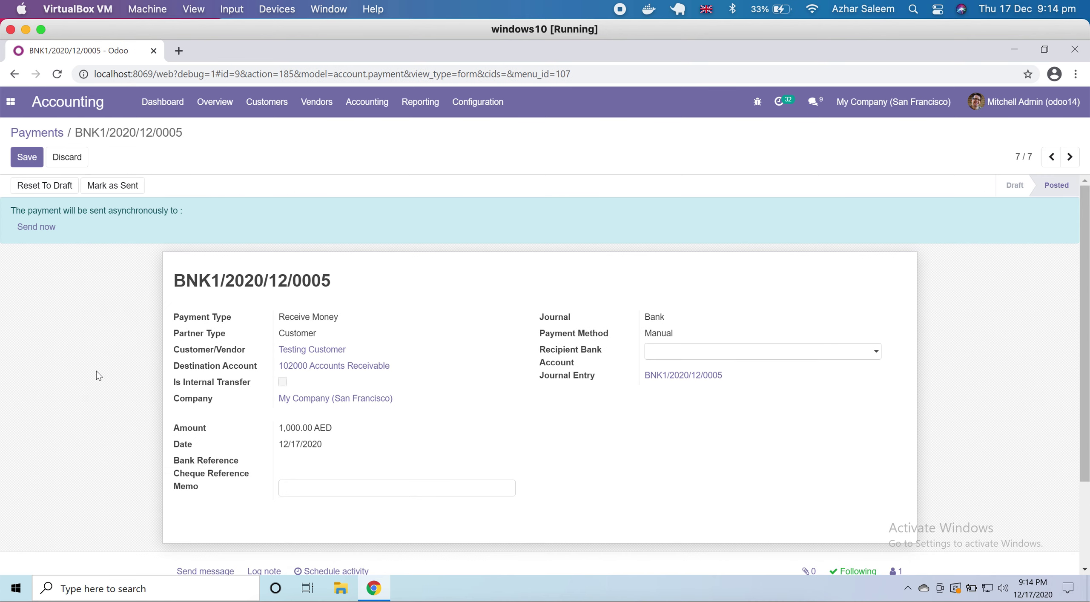
Save the payment, reopen BNK1/2020/12/0005 from the Payments list, and open Testing Customer's contact.
scroll(96, 371, down, 1)
scroll(96, 376, up, 1)
click(27, 159)
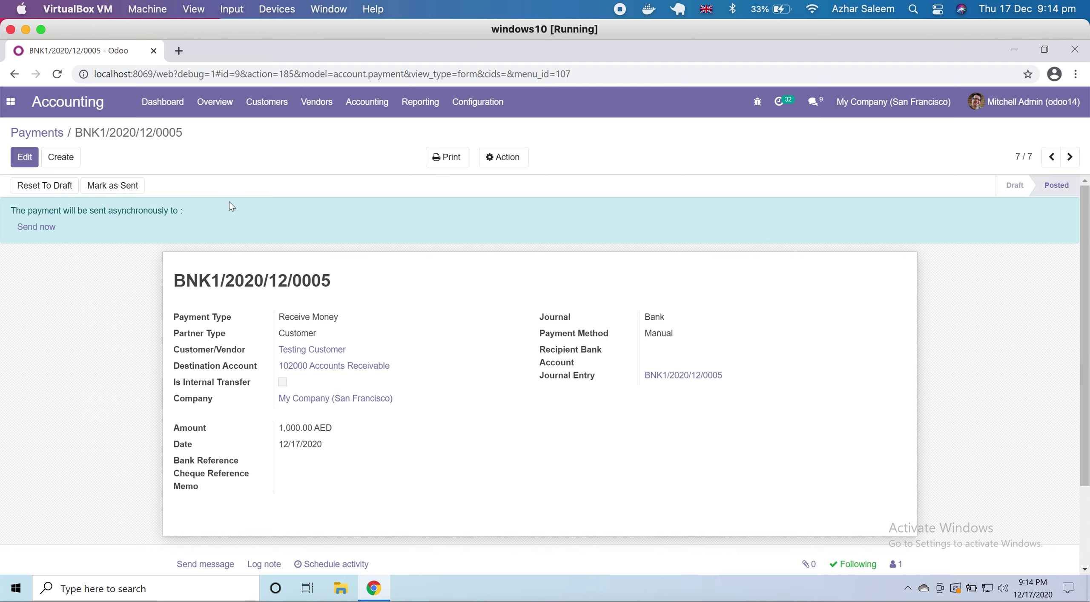
click(47, 133)
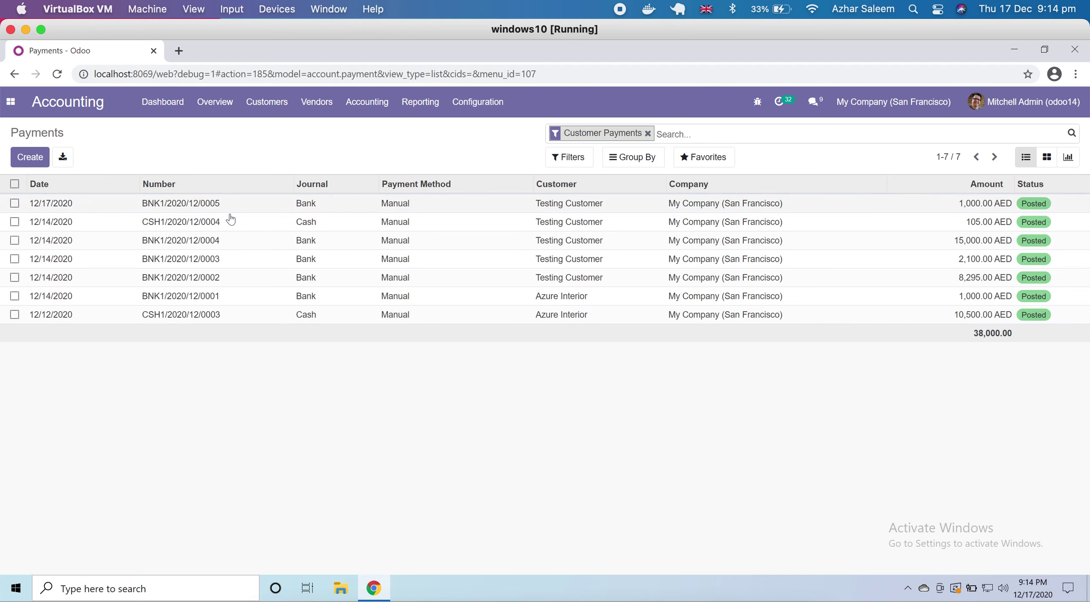
click(196, 204)
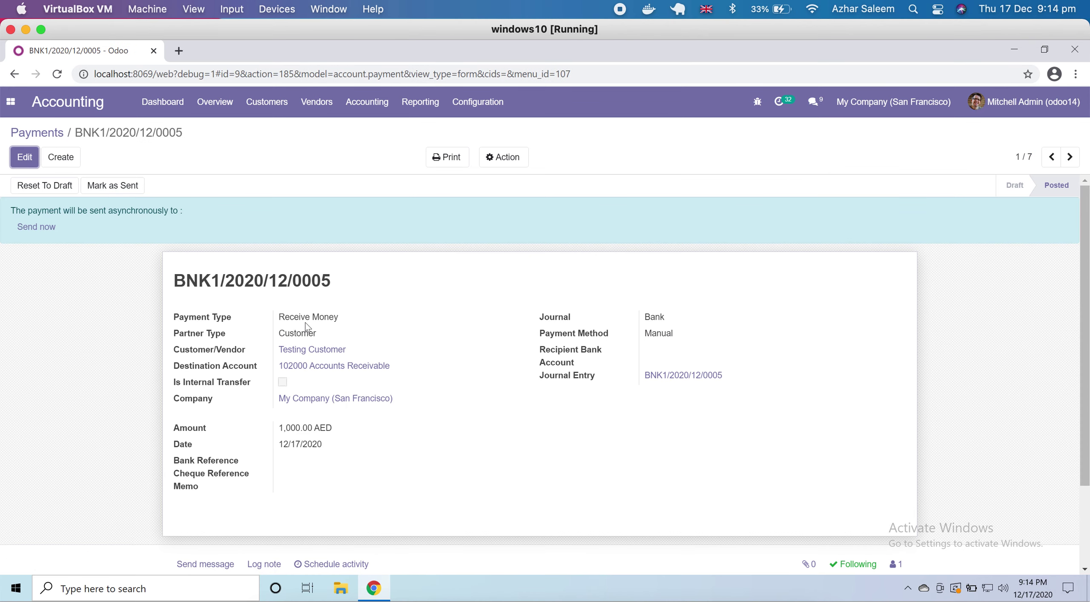
click(317, 349)
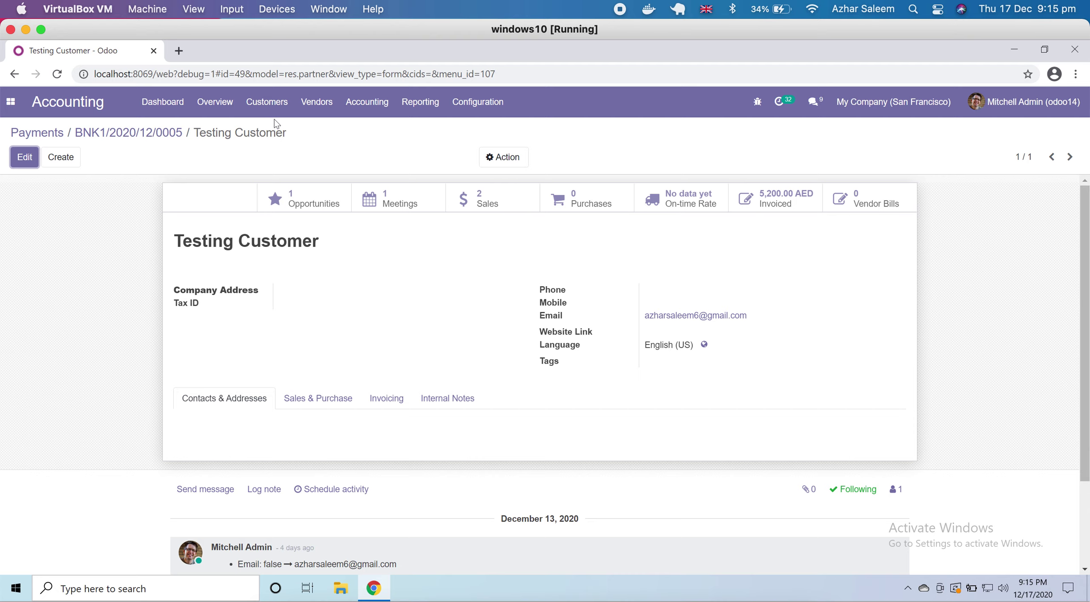
Open Follow-up Reports and remove the 'In need of action' filter to review all 46 partners.
click(271, 107)
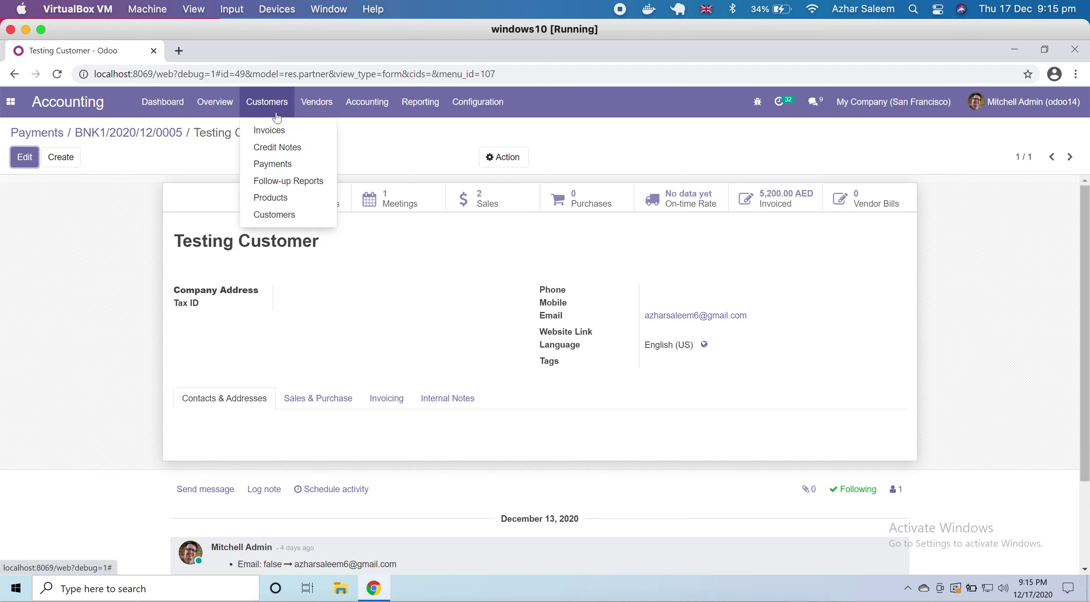
click(288, 181)
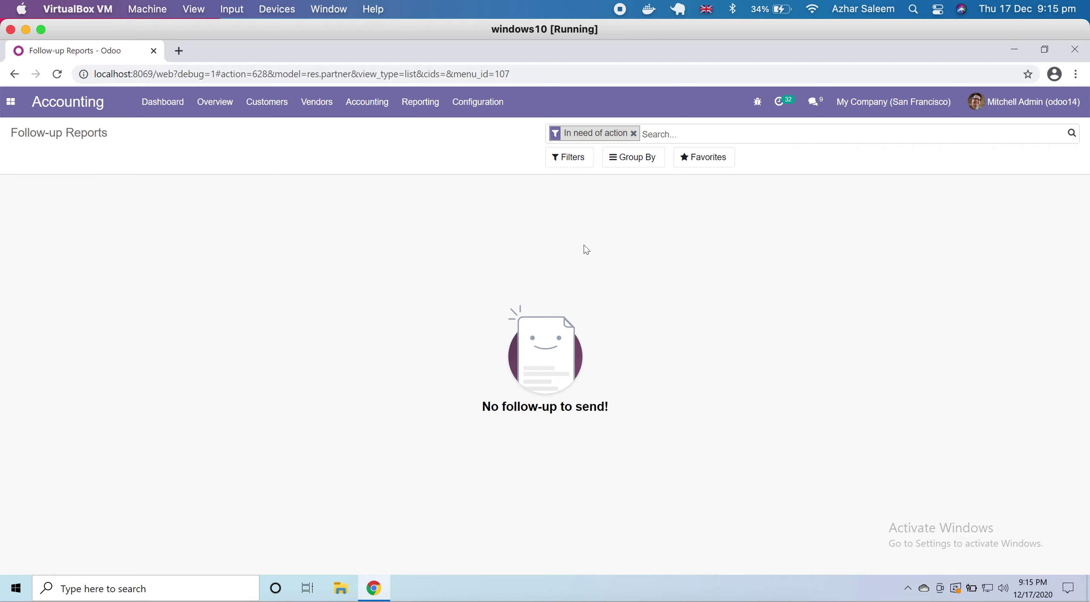
click(634, 134)
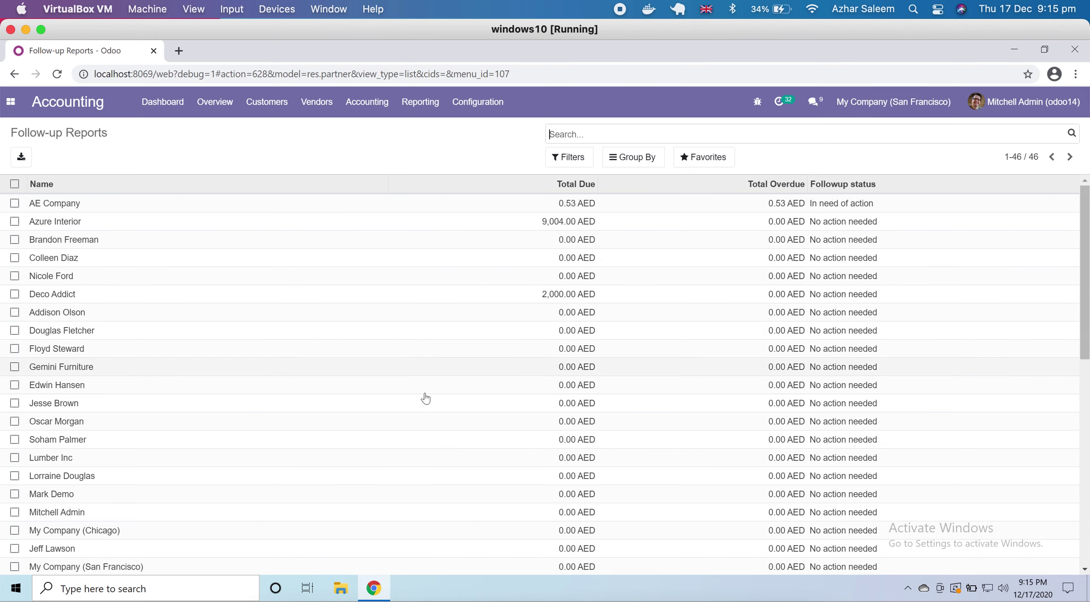
scroll(423, 396, down, 10)
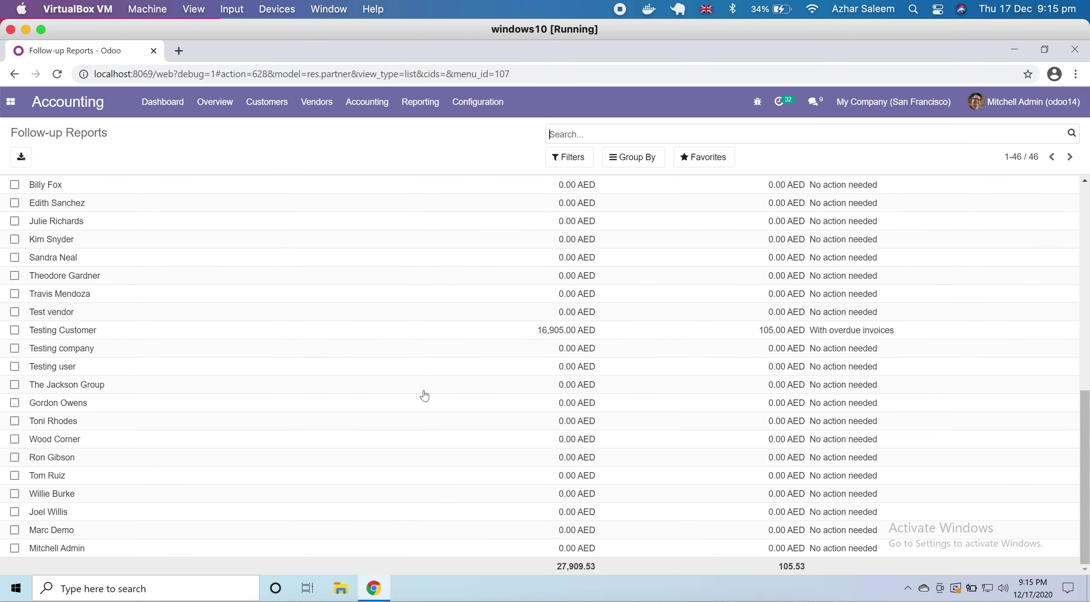
scroll(424, 396, up, 10)
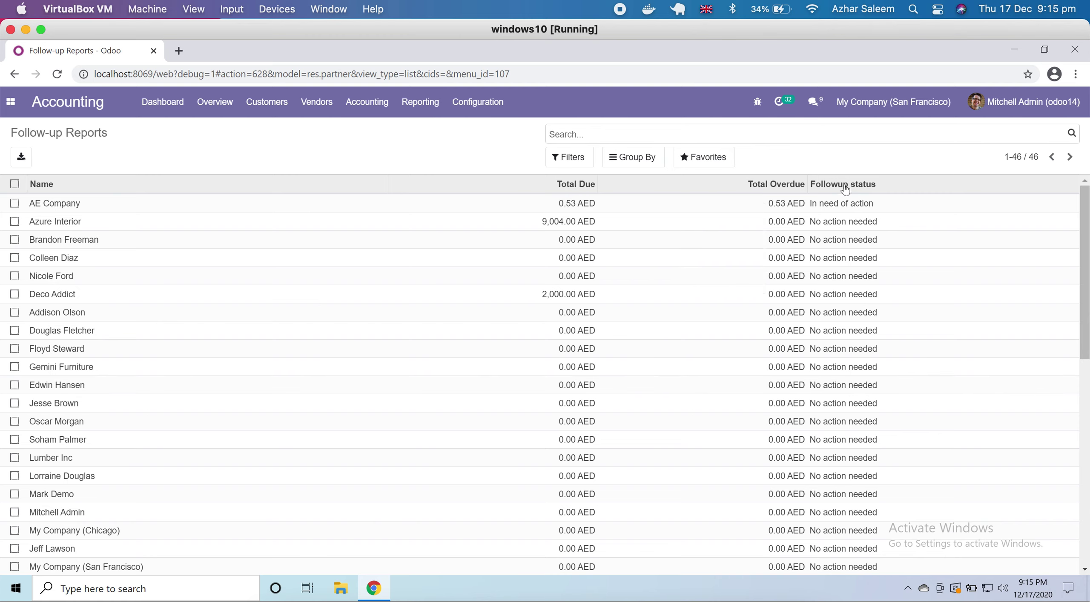
scroll(776, 365, down, 10)
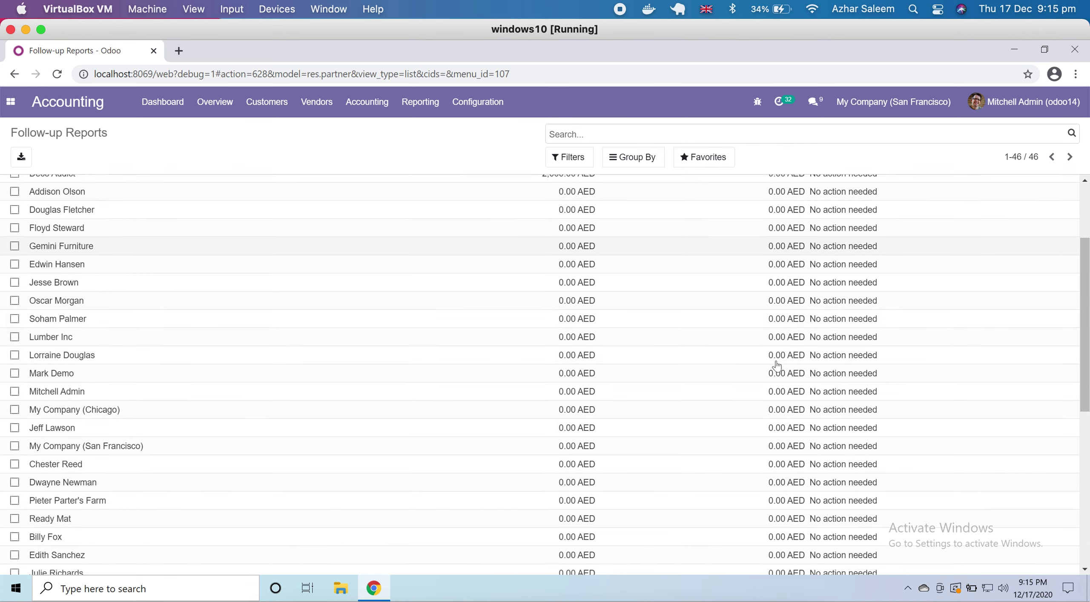
scroll(775, 365, up, 10)
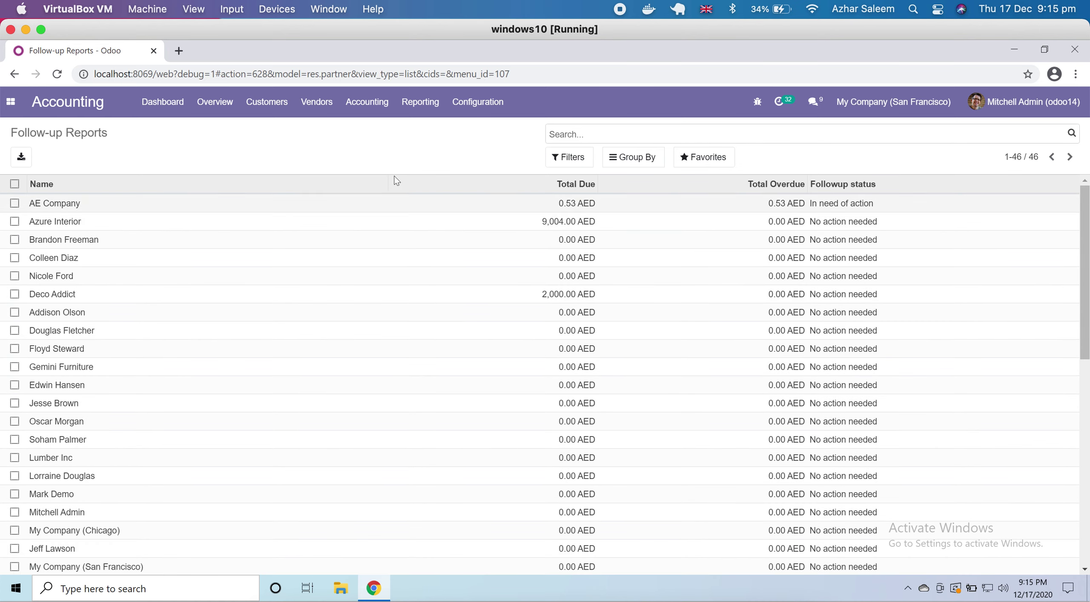
click(284, 106)
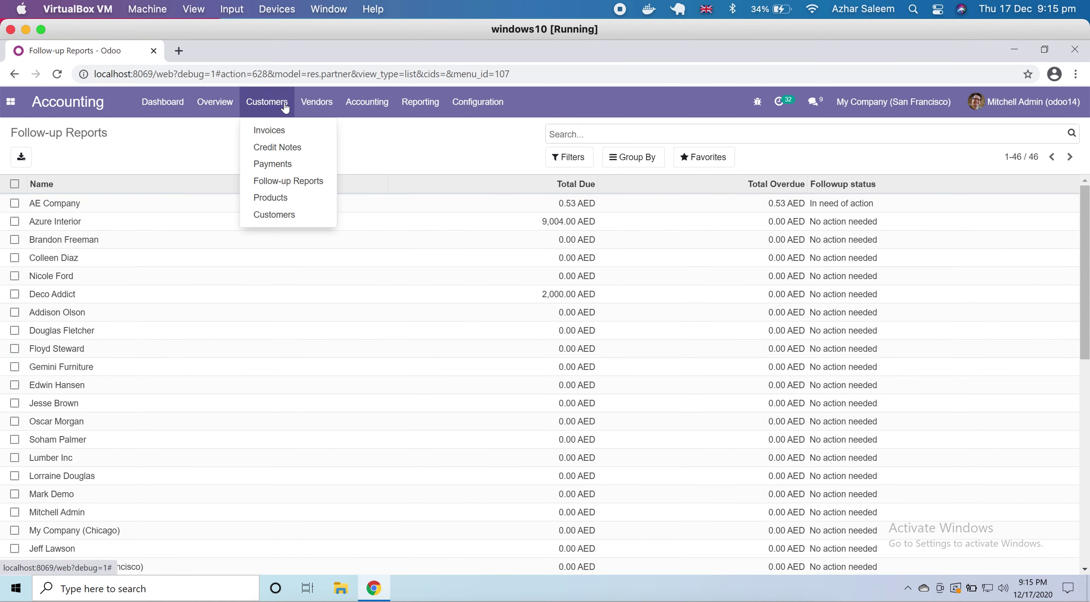
Visit Products, then open Customers and remove the 'Customer Invoices' filter to show all 46 contacts.
click(295, 200)
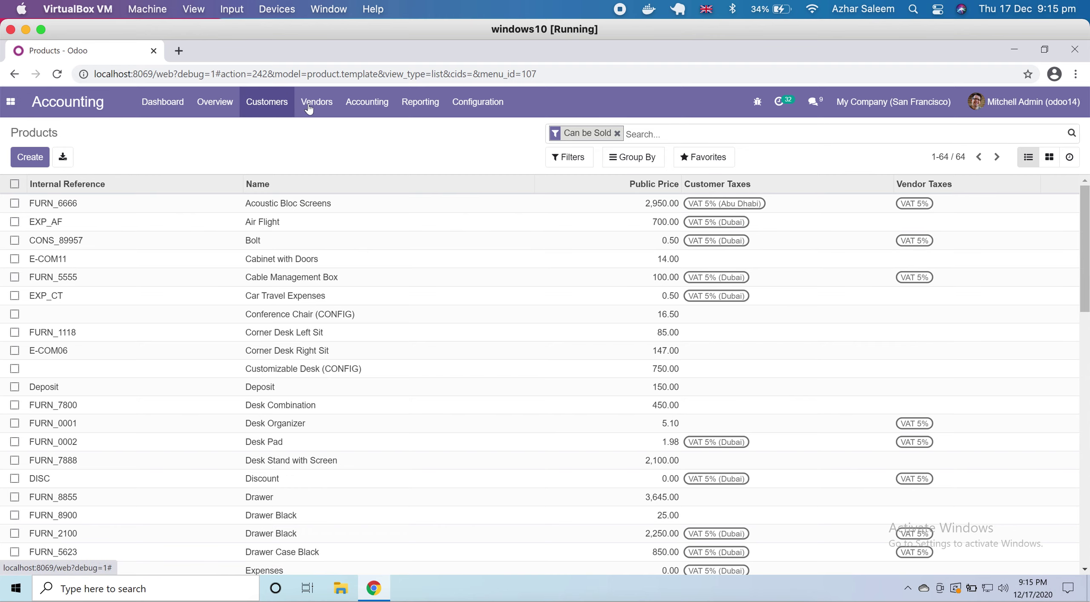
click(272, 111)
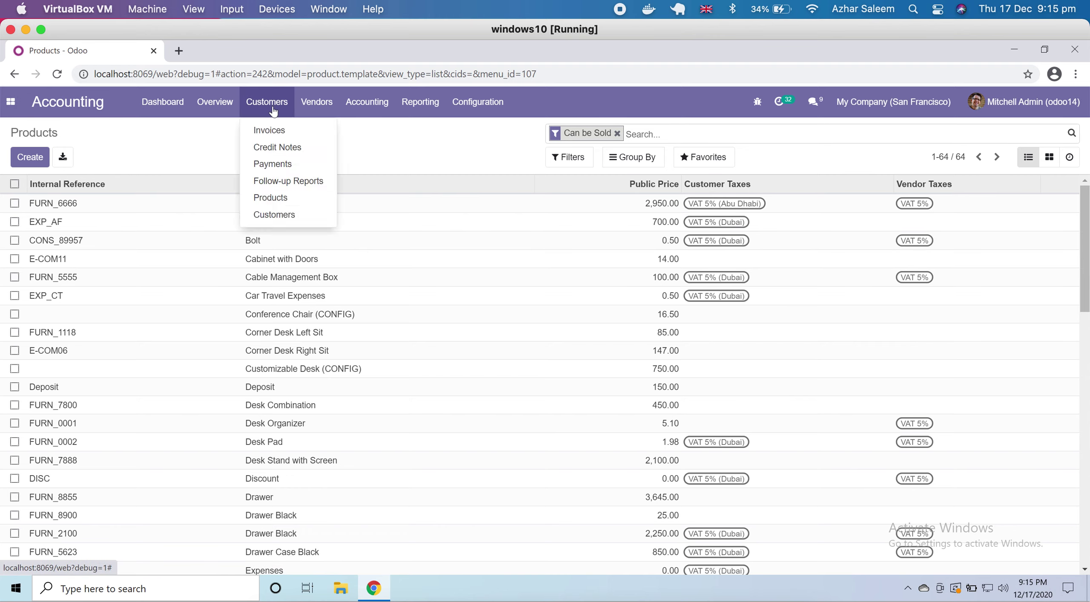
click(301, 221)
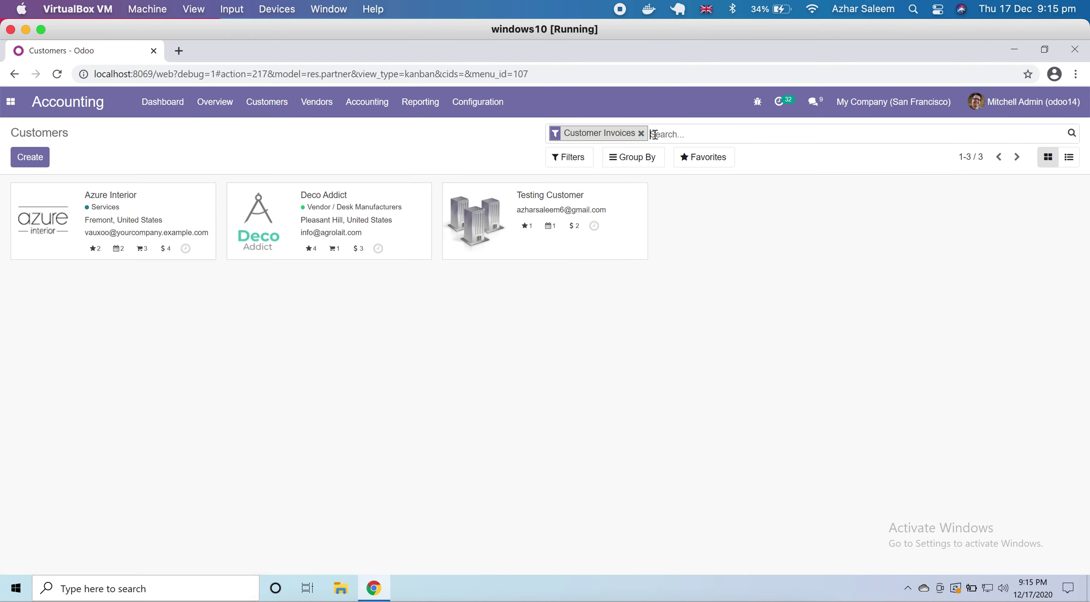
click(641, 135)
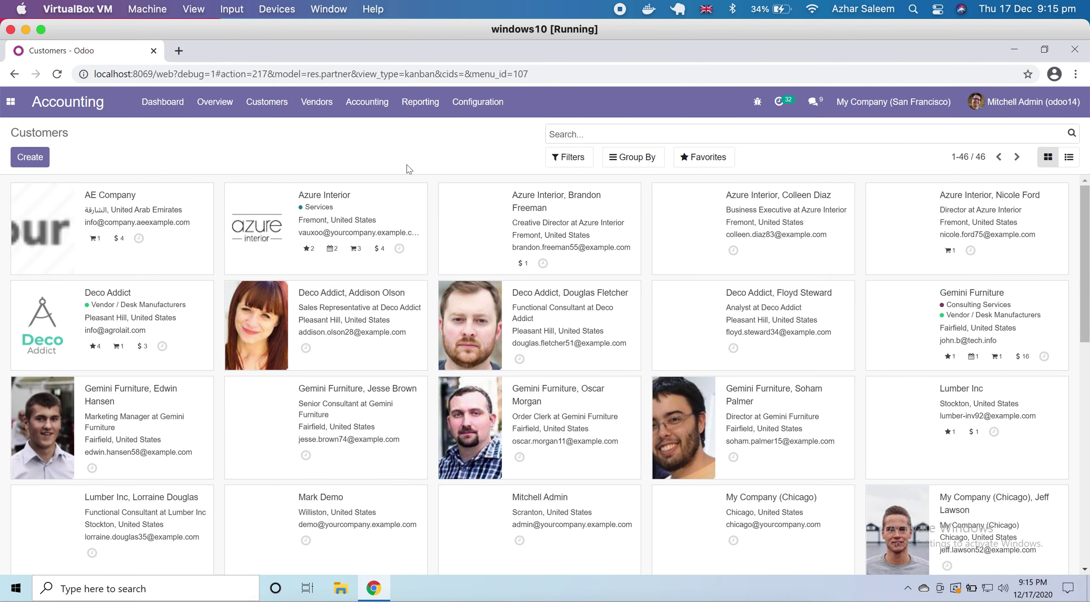
click(7, 105)
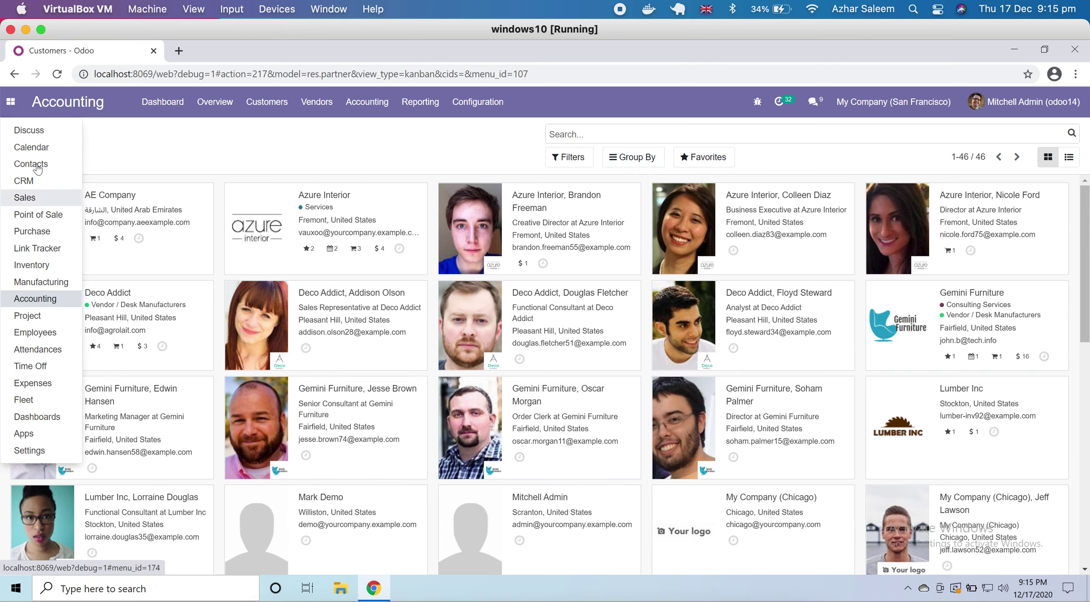